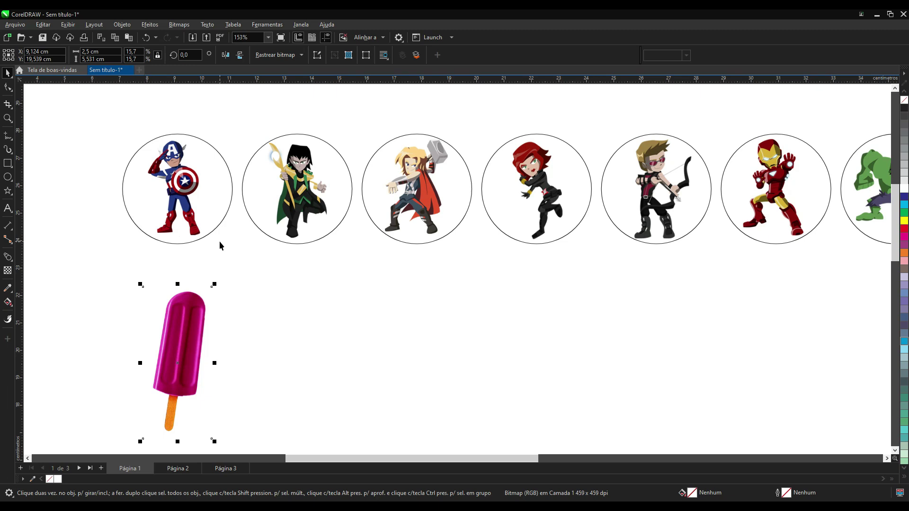
Place a trial copy of the Captain America circle below the row and delete it.
left_click(244, 242)
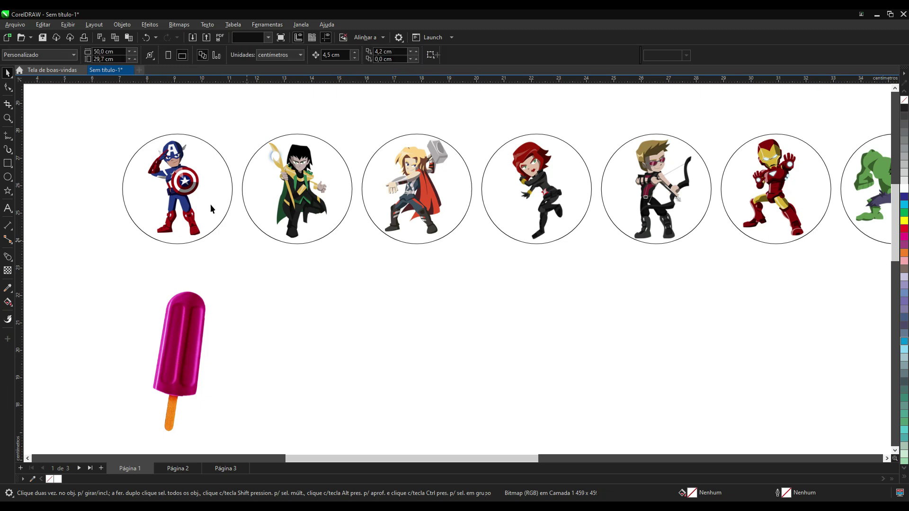
left_click(175, 163)
scroll(175, 162, "up", 2)
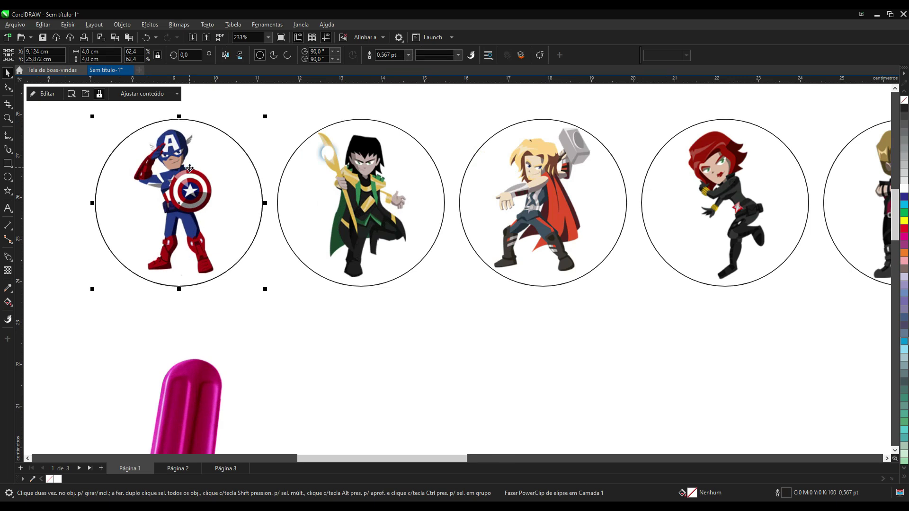
left_click_drag(189, 168, 364, 317)
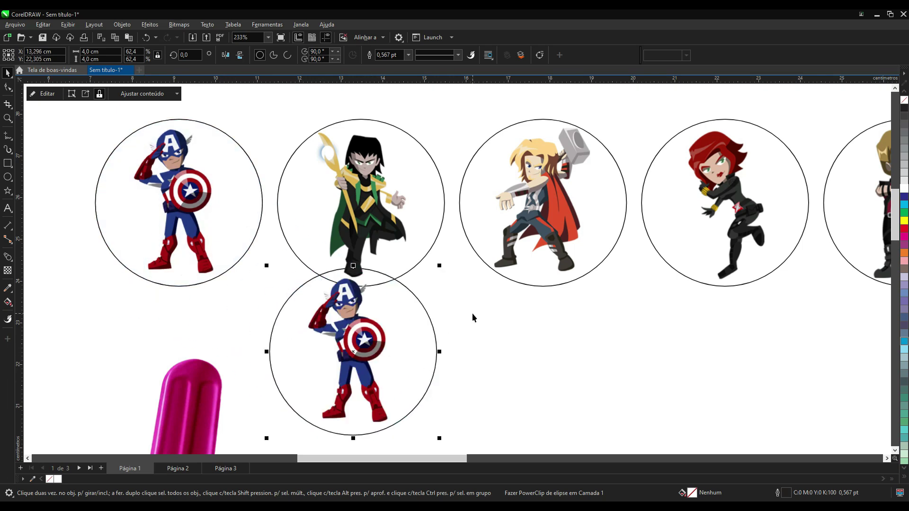
key("Delete")
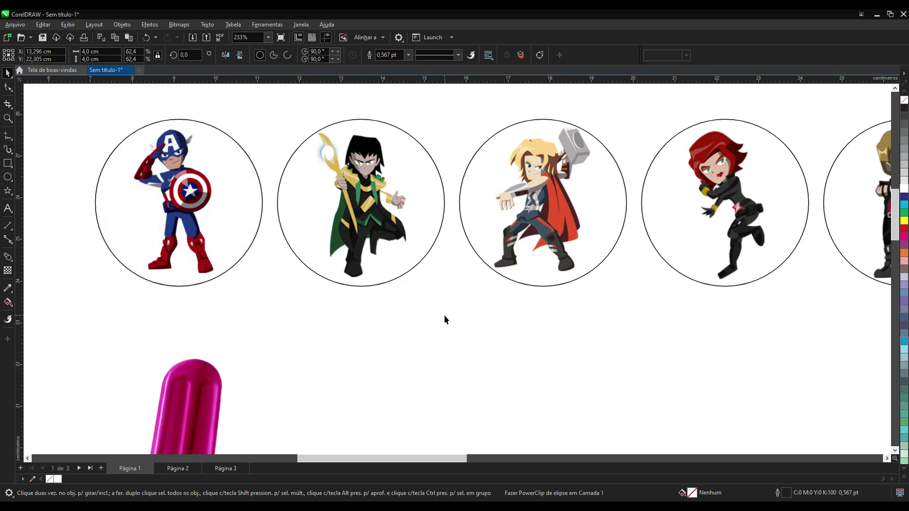
Place a trial copy of the Loki circle below the row and delete it.
left_click(354, 215)
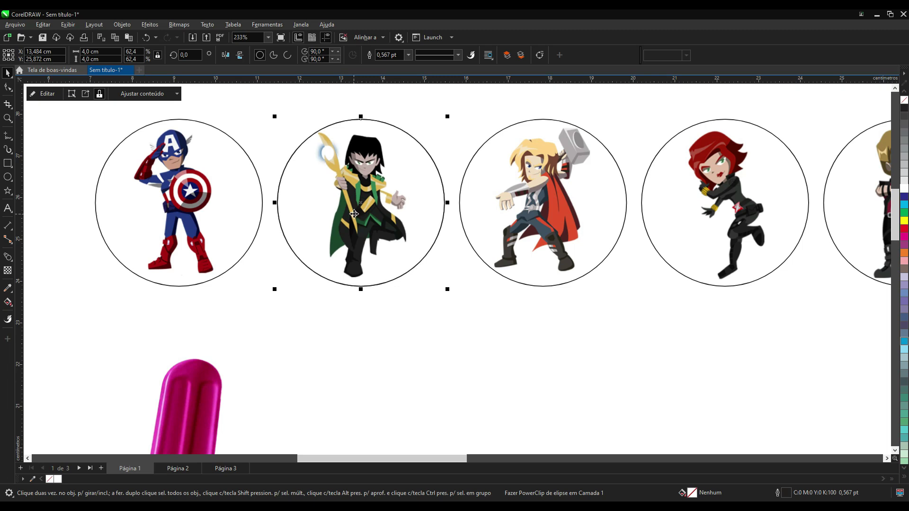
left_click_drag(367, 198, 435, 371)
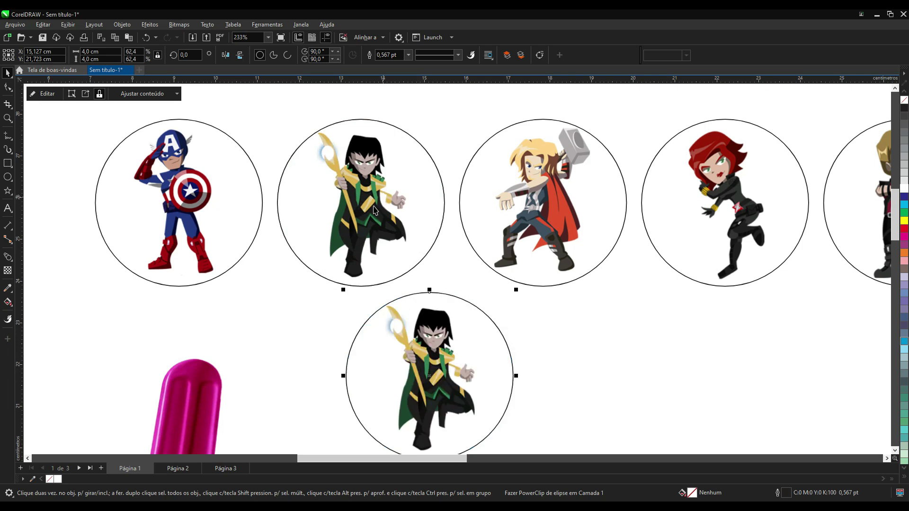
key("Delete")
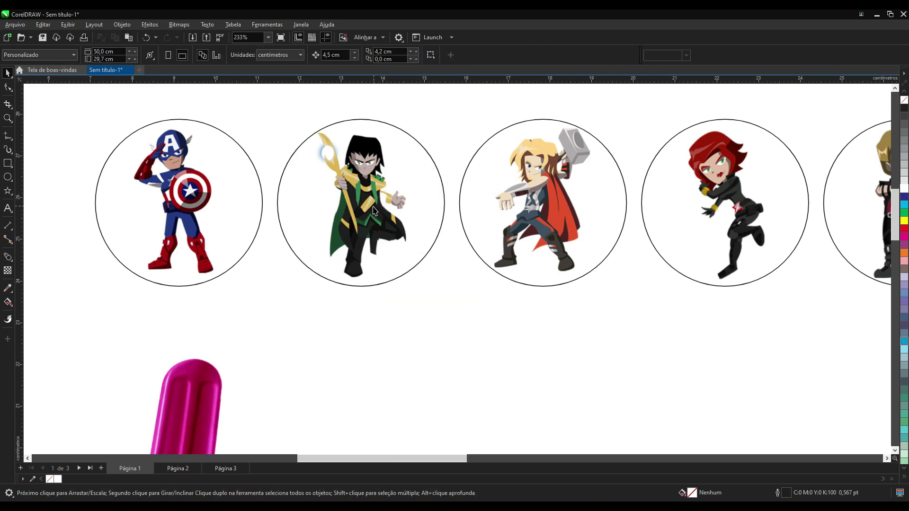
Place a copy of the Thor circle below the row, to the right of the popsicle.
scroll(197, 245, "down", 1)
scroll(436, 294, "down", 1)
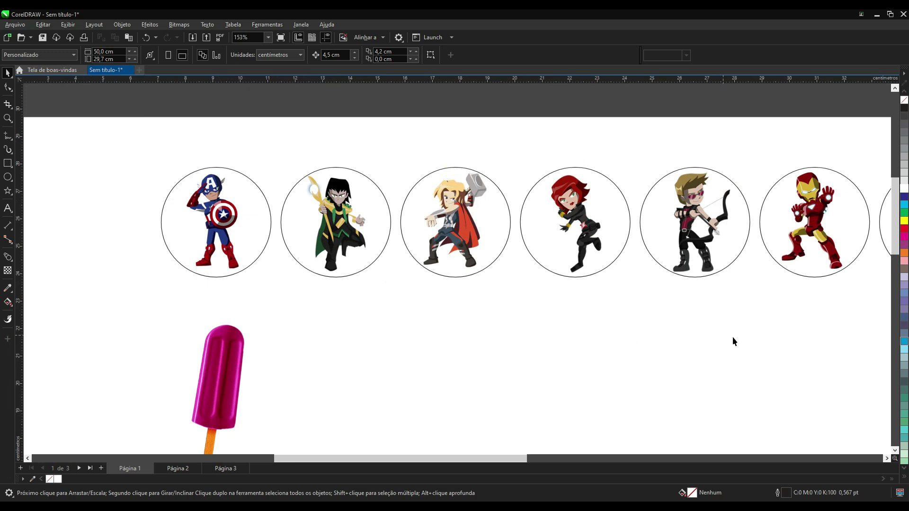
scroll(562, 321, "up", 1)
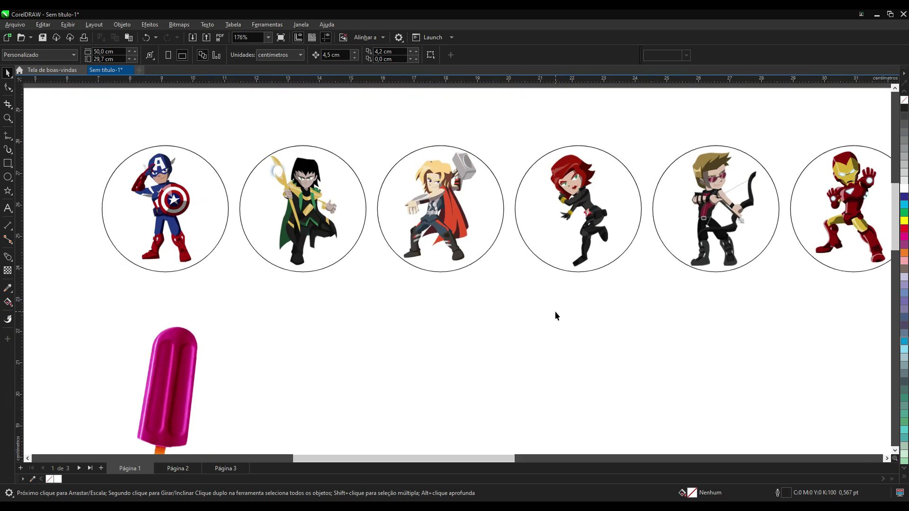
scroll(556, 313, "up", 1)
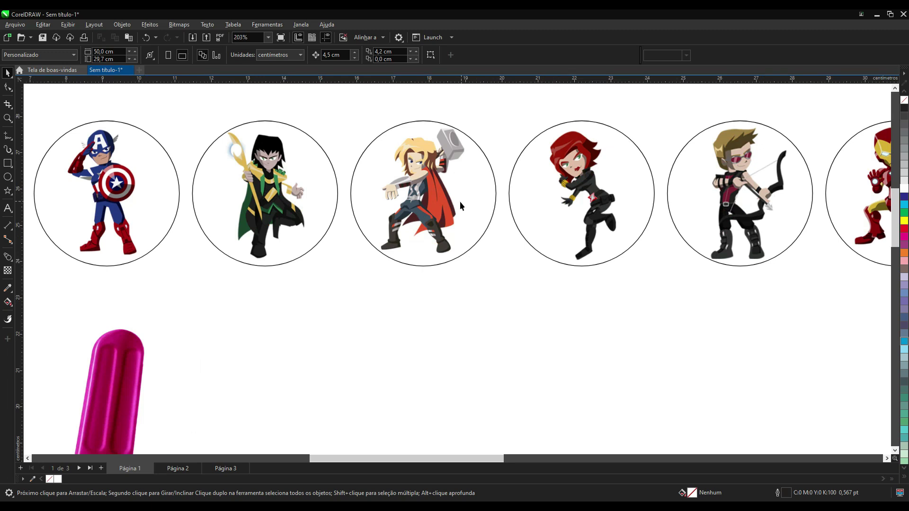
left_click(428, 195)
scroll(428, 193, "down", 2)
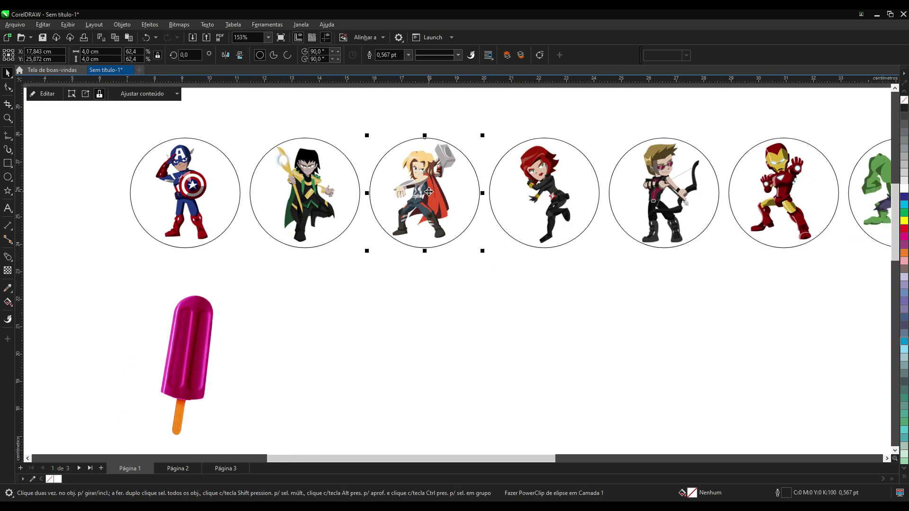
scroll(429, 192, "down", 1)
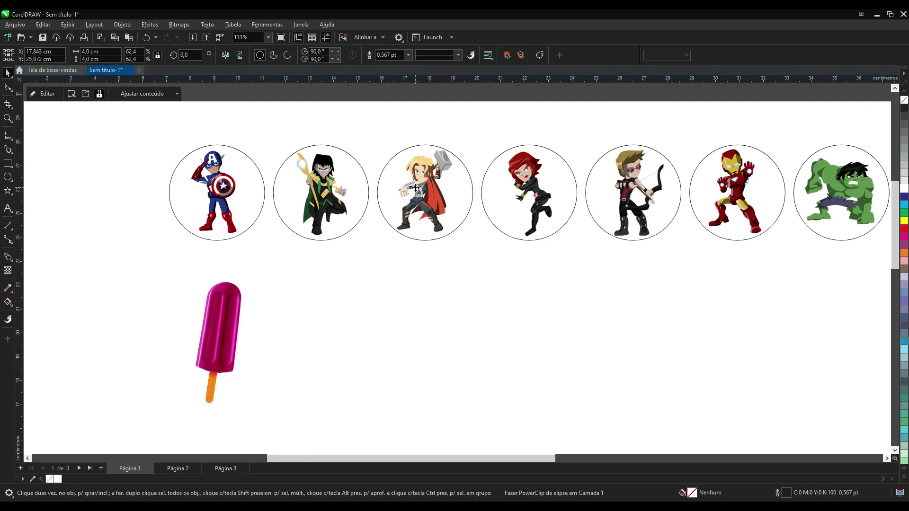
left_click_drag(416, 189, 417, 349)
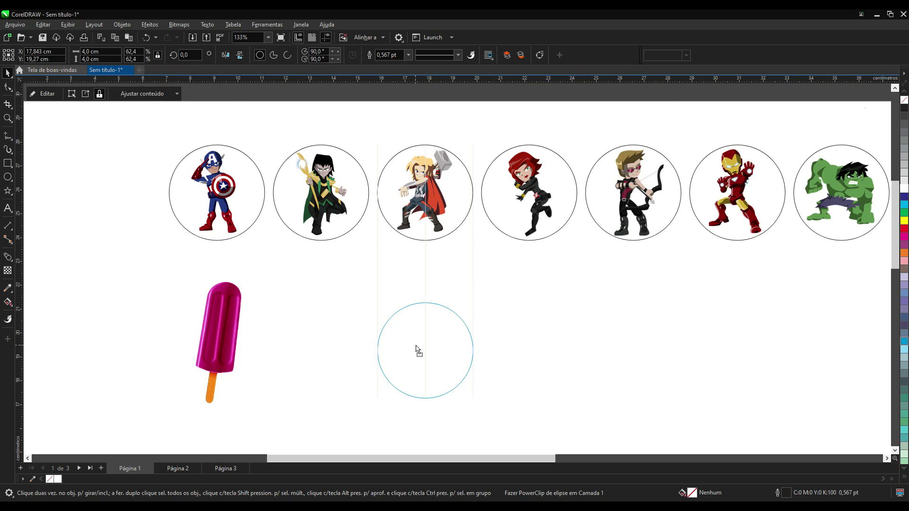
right_click(417, 350)
left_click_drag(417, 350, 359, 321)
left_click(462, 298)
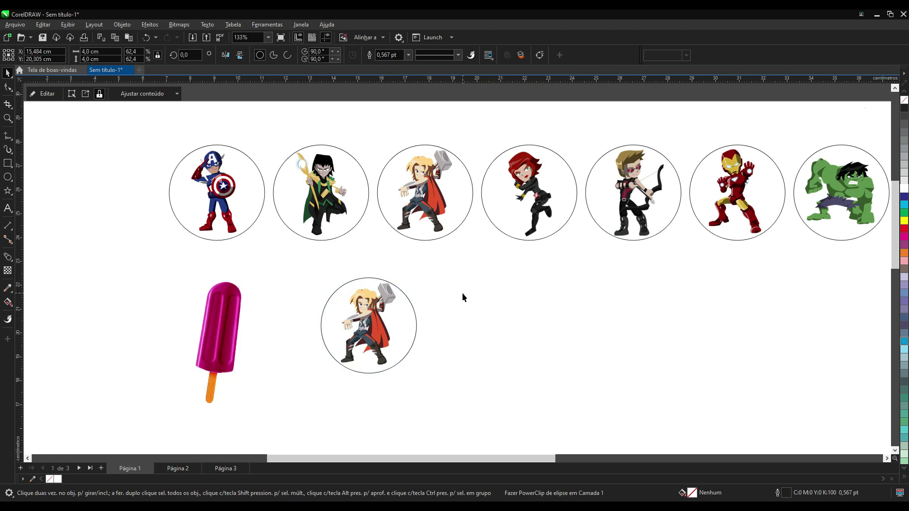
Copy the Black Widow circle below the row and duplicate it four times toward the right.
left_click(532, 187)
left_click_drag(520, 163, 523, 333)
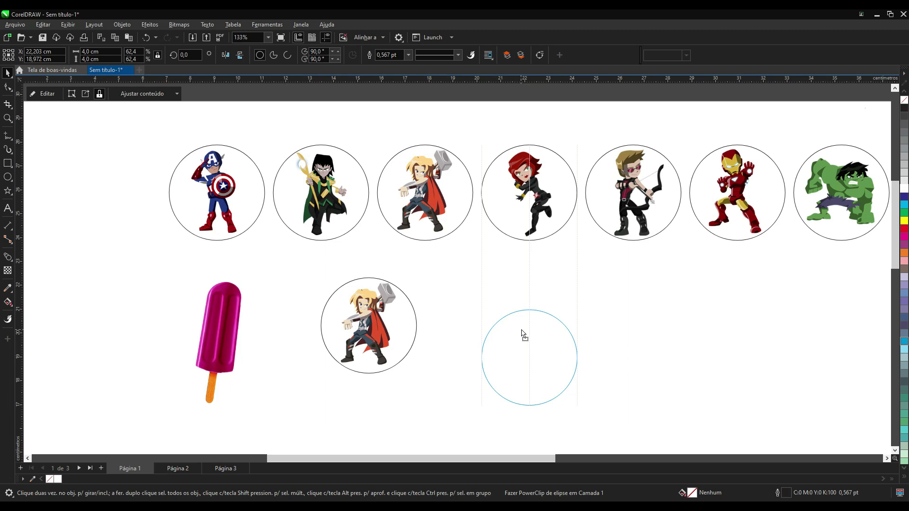
left_click_drag(522, 333, 522, 333)
right_click(522, 332)
left_click_drag(522, 330, 493, 308)
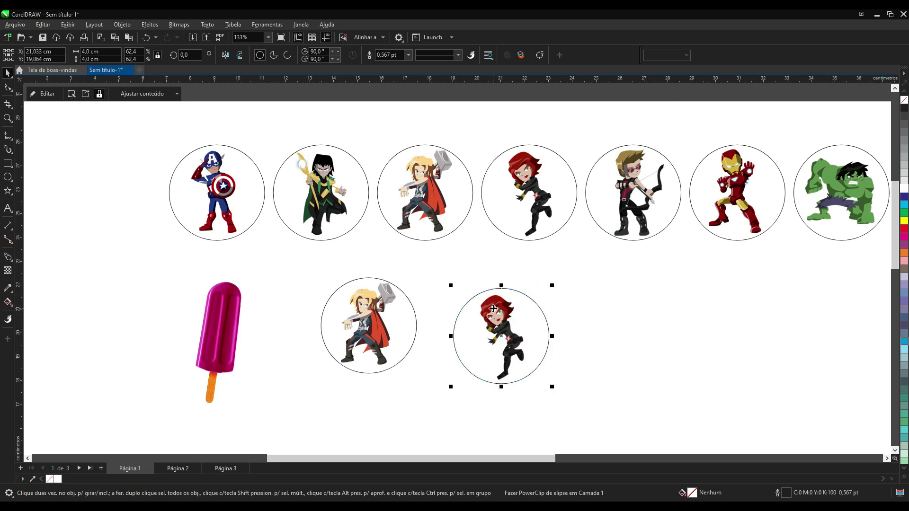
left_click(575, 291)
left_click_drag(518, 323, 594, 323)
left_click_drag(577, 325, 770, 328)
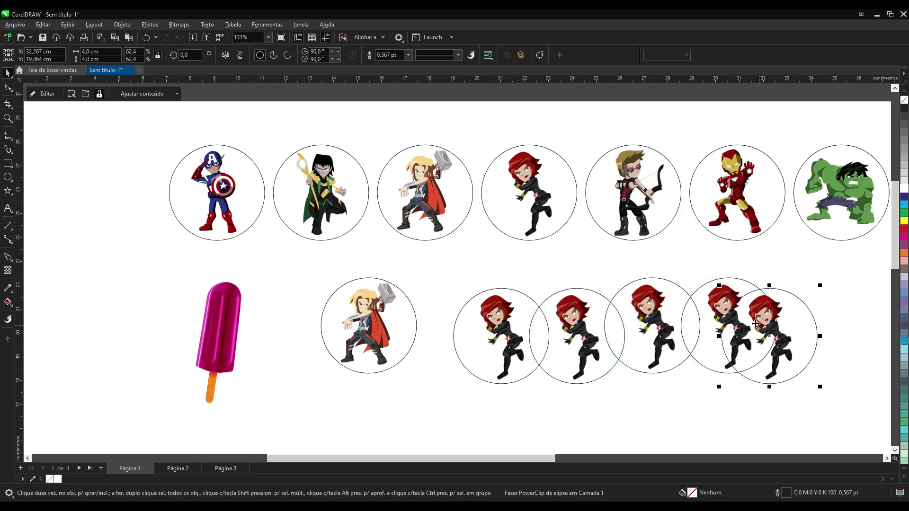
Delete all the Thor and Black Widow copies below the row.
left_click(449, 282)
left_click_drag(280, 268, 801, 370)
key("Delete")
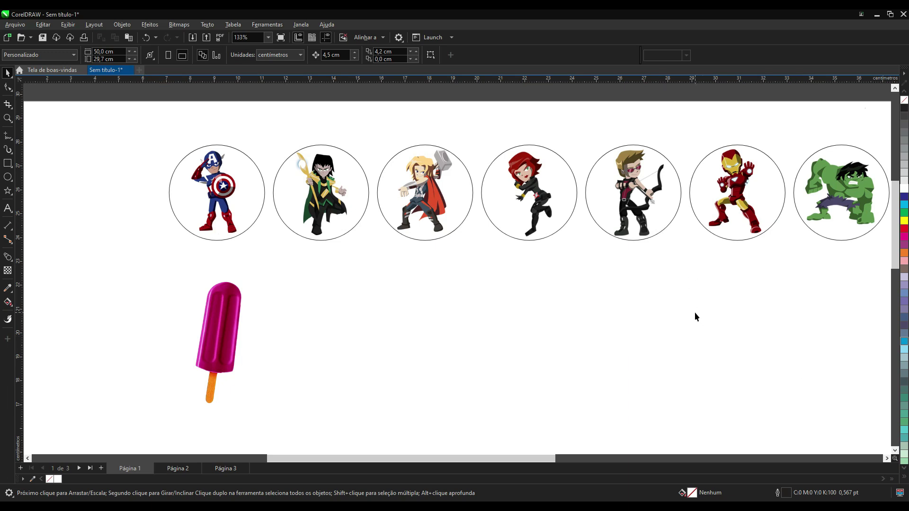
Move the Hawkeye circle from Página 1 to Página 2, placing it inside the page near its upper-left corner.
left_click(625, 206)
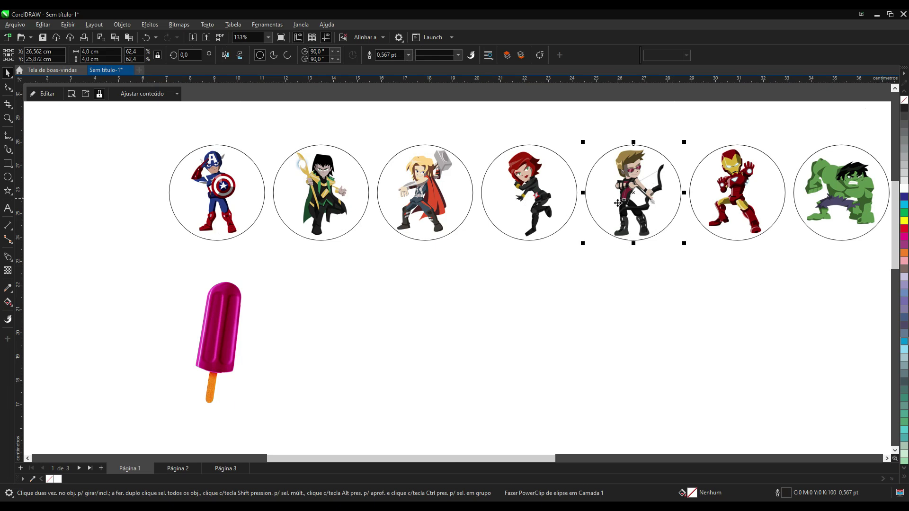
scroll(603, 250, "down", 1)
left_click_drag(627, 212, 100, 239)
left_click(178, 469)
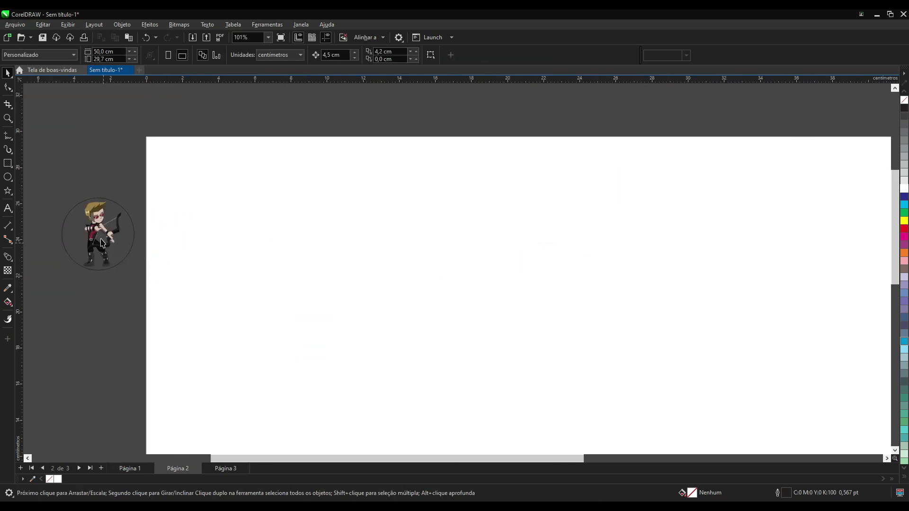
left_click_drag(219, 203, 217, 226)
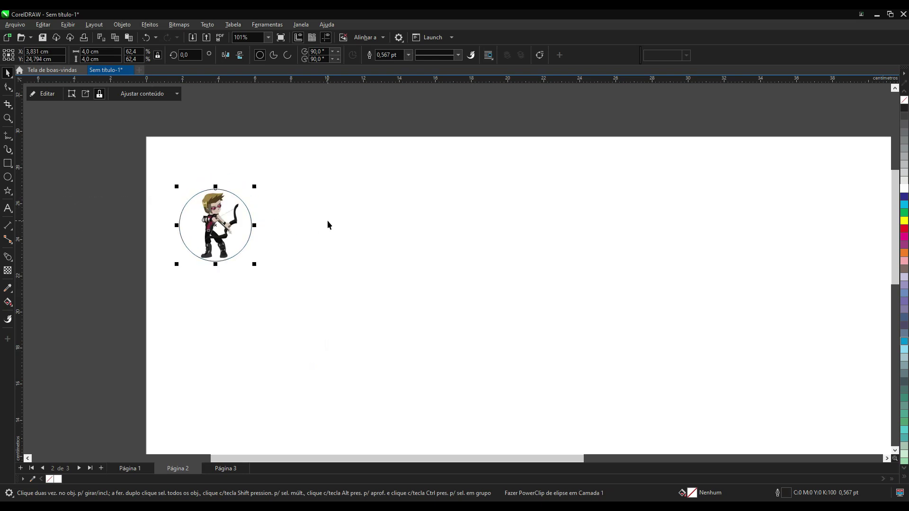
Open Step and Repeat for the Hawkeye circle and set its horizontal mode to Sem deslocamento.
left_click(284, 218)
left_click(220, 223)
left_click(43, 25)
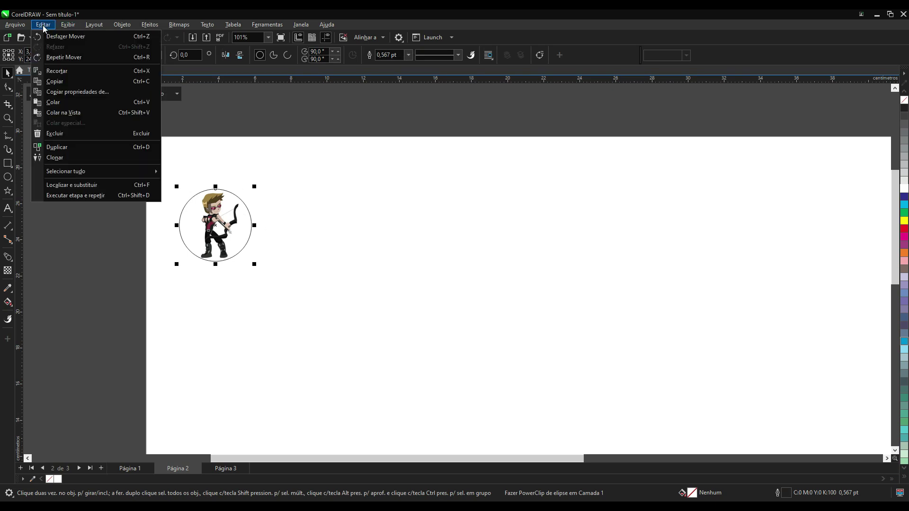
left_click(75, 196)
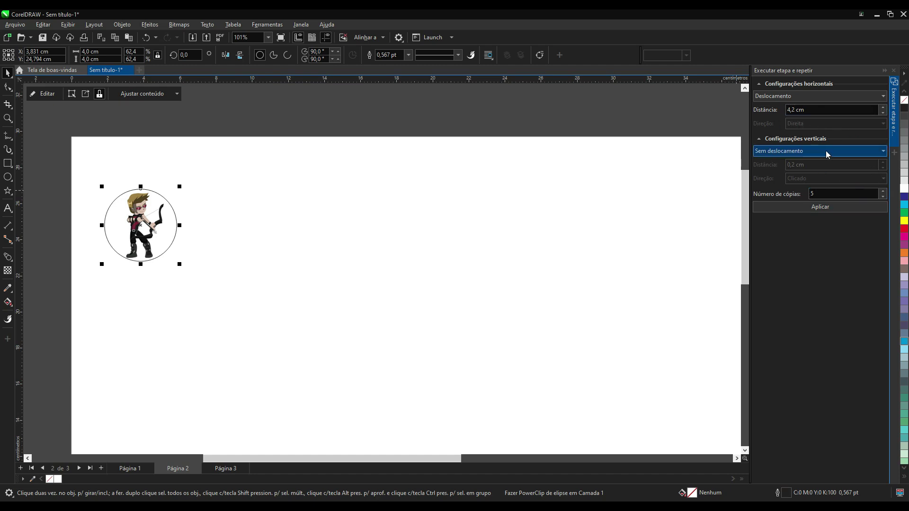
left_click(831, 101)
left_click(787, 107)
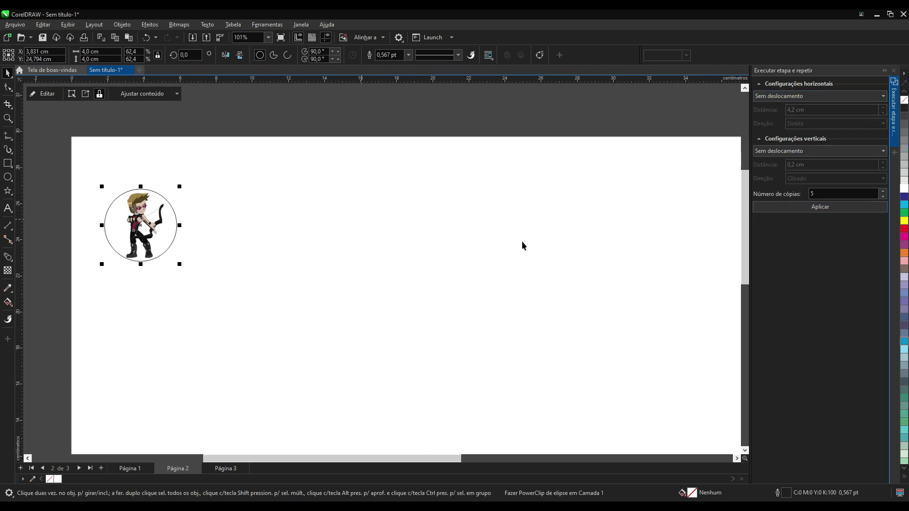
Set the vertical mode to Espaçamento entre objetos with a 0,2 cm distance and the direction Clicado.
left_click(806, 153)
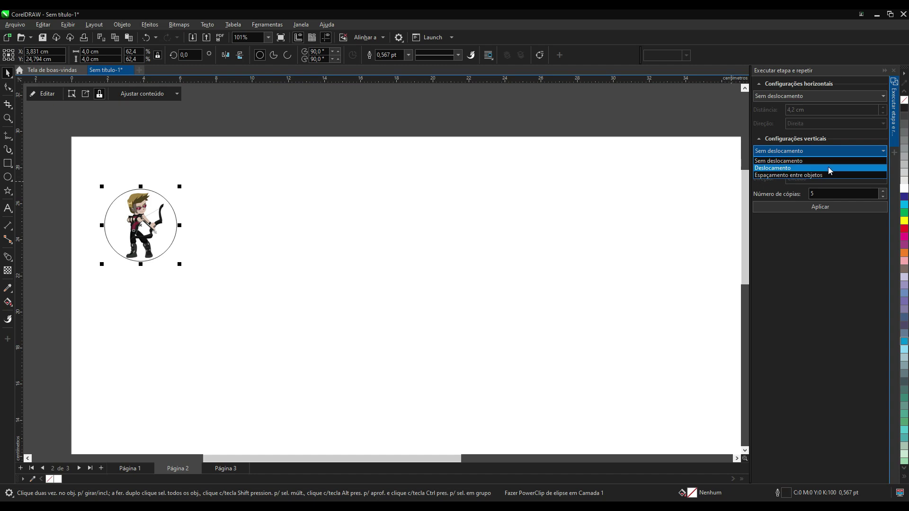
left_click(800, 176)
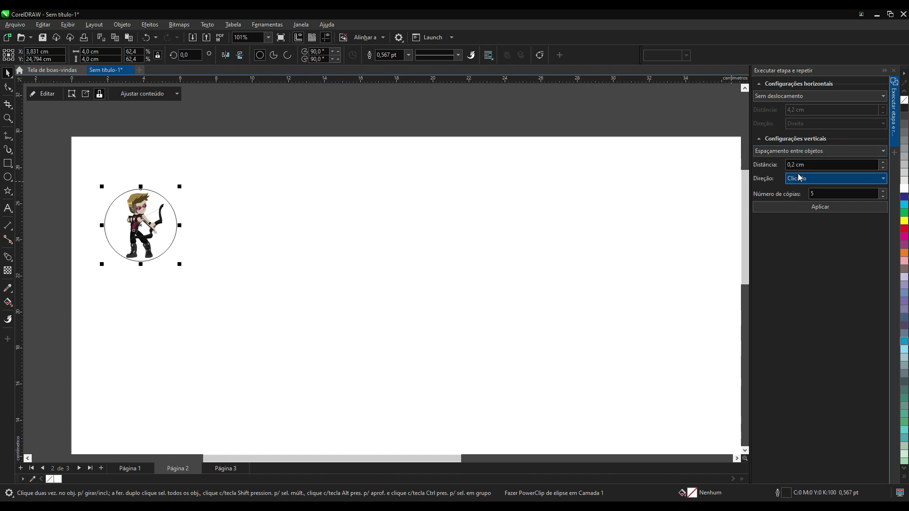
left_click(805, 164)
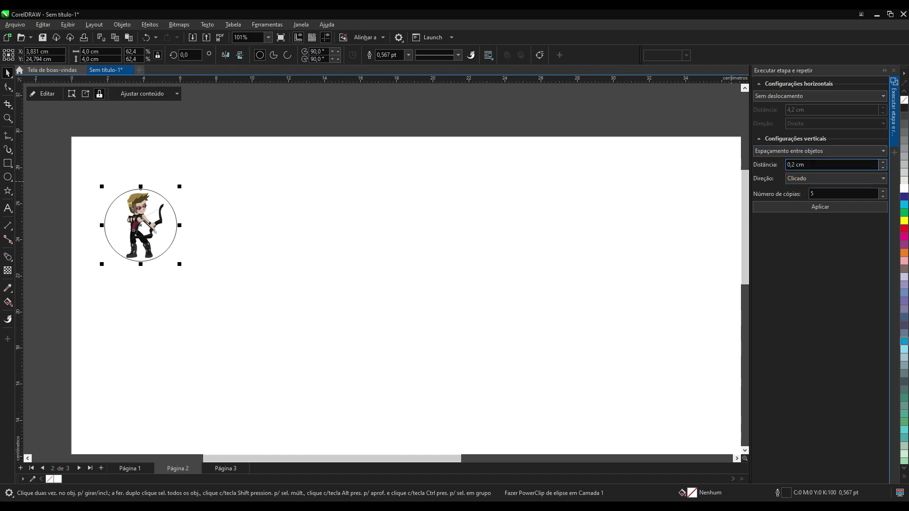
left_click(814, 180)
left_click(814, 182)
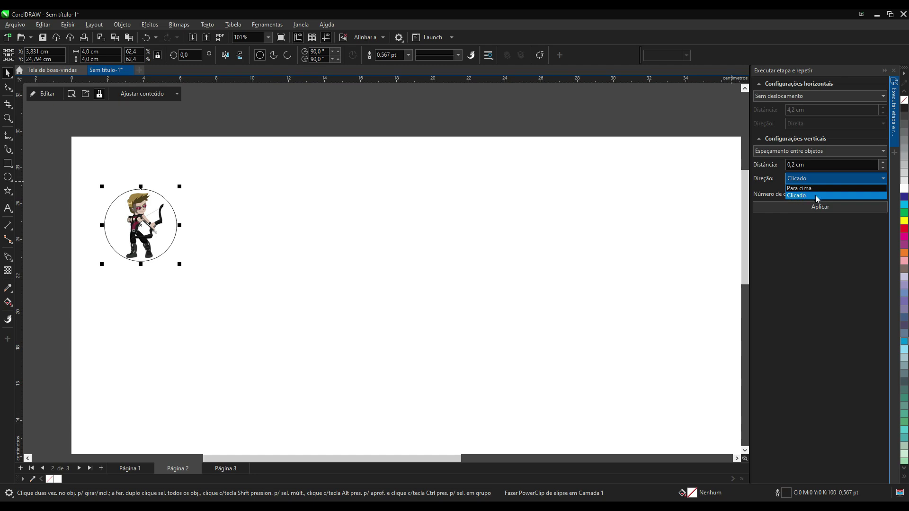
left_click(816, 195)
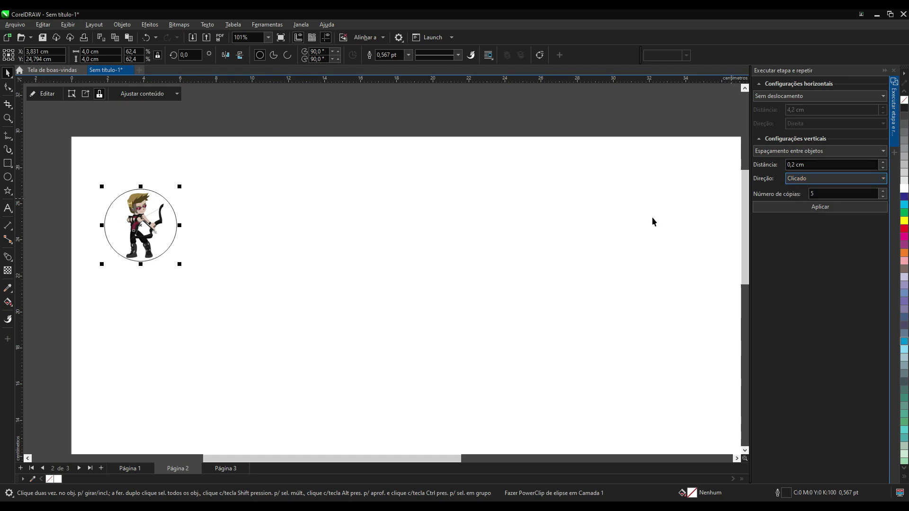
Move the Hawkeye circle to about X 3,1 cm, Y 26,8 cm and create 5 copies stacked beneath it.
left_click_drag(150, 222, 133, 186)
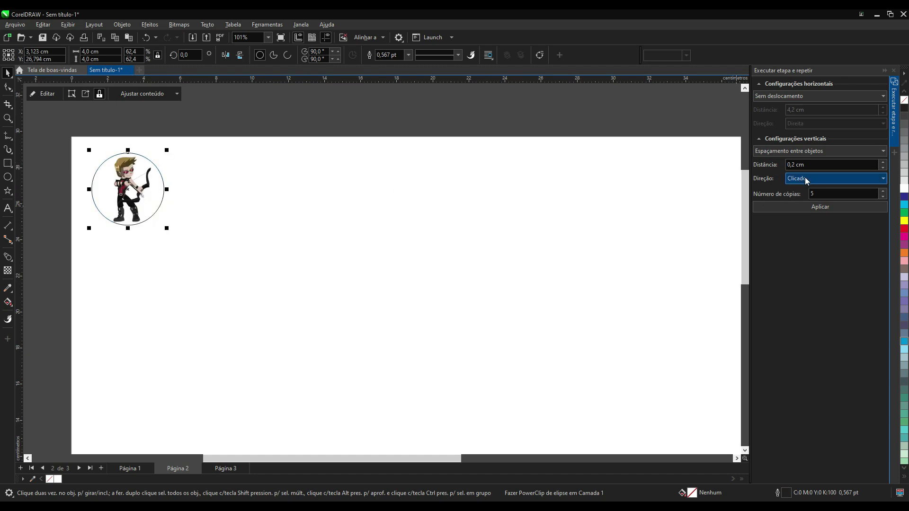
left_click(825, 194)
scroll(669, 197, "down", 1)
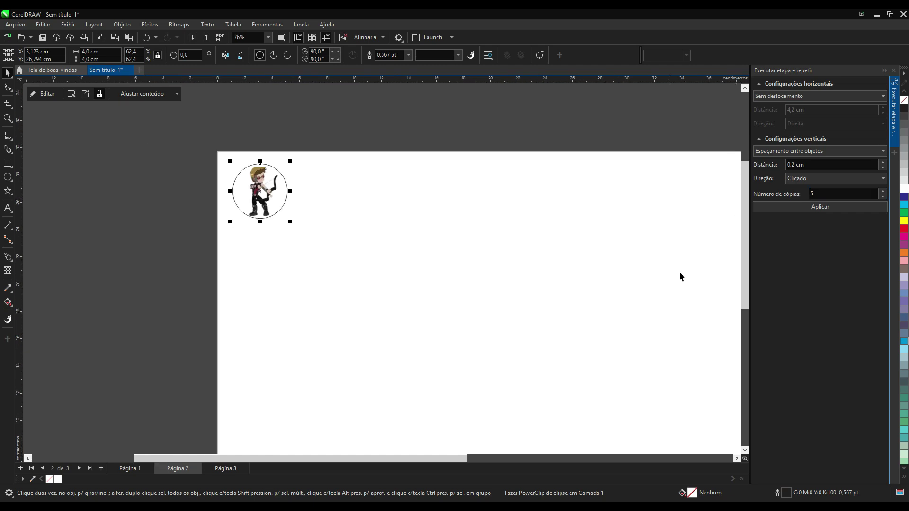
left_click_drag(748, 292, 748, 309)
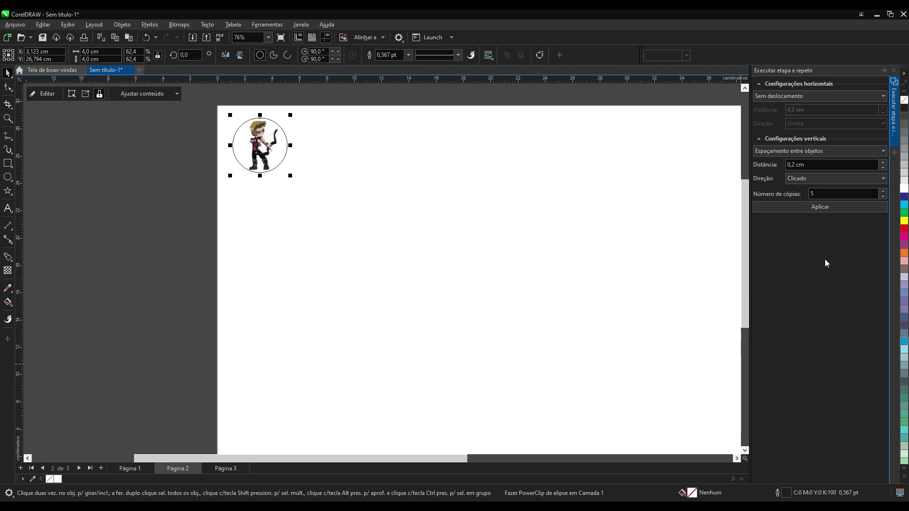
left_click(827, 209)
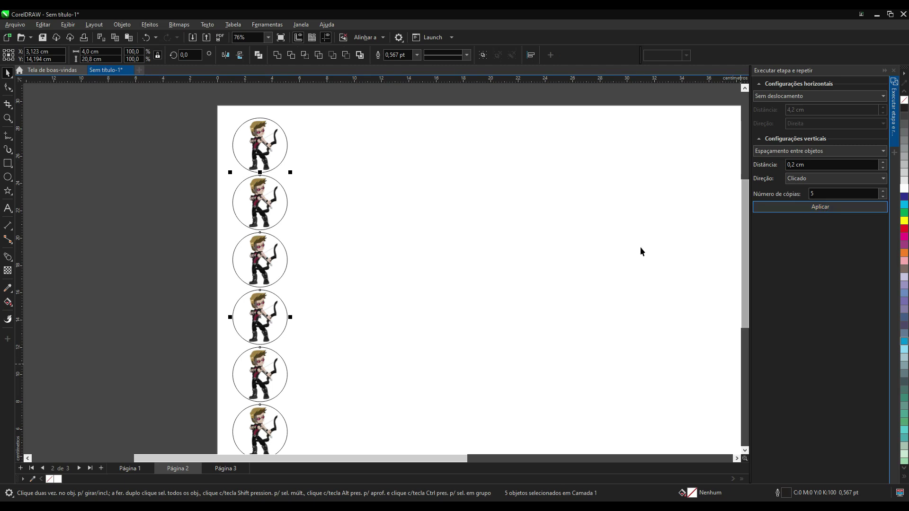
scroll(746, 206, "down", 2)
scroll(400, 245, "down", 1)
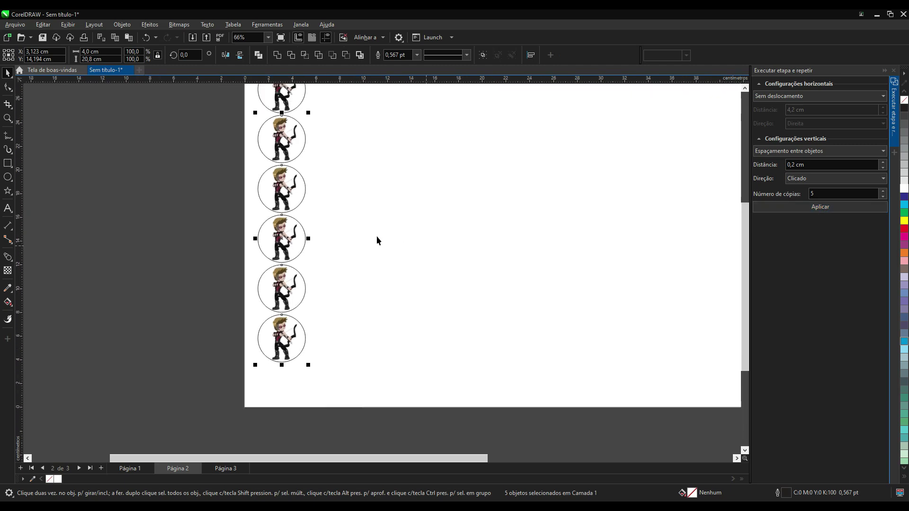
Select the whole column of six Hawkeye circles and set the vertical repeat mode to Sem deslocamento.
left_click(396, 172)
scroll(460, 172, "down", 1)
left_click_drag(259, 101, 388, 377)
left_click(826, 151)
left_click(783, 160)
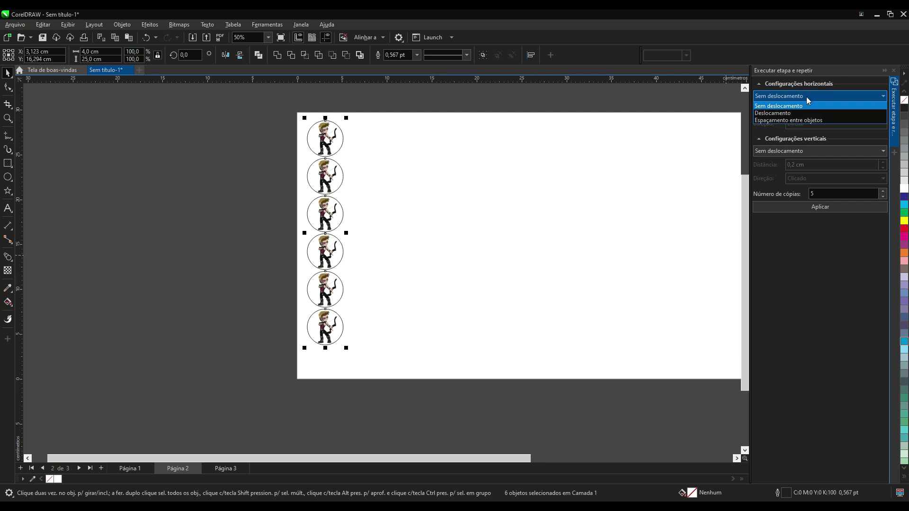
Create 10 copies of the Hawkeye column horizontally using Espaçamento entre objetos, a 0,2 cm distance and the direction Direita.
left_click(808, 121)
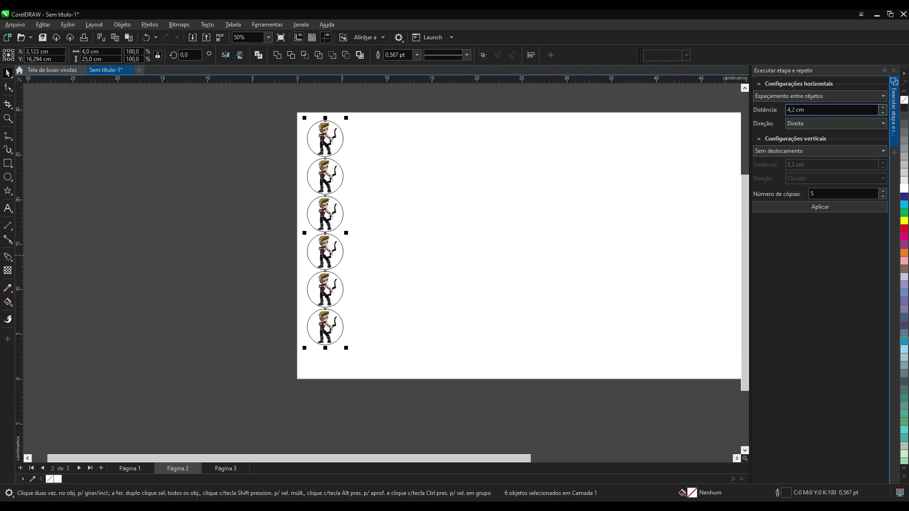
left_click_drag(807, 110, 737, 112)
type("0,2")
left_click(812, 193)
type("10")
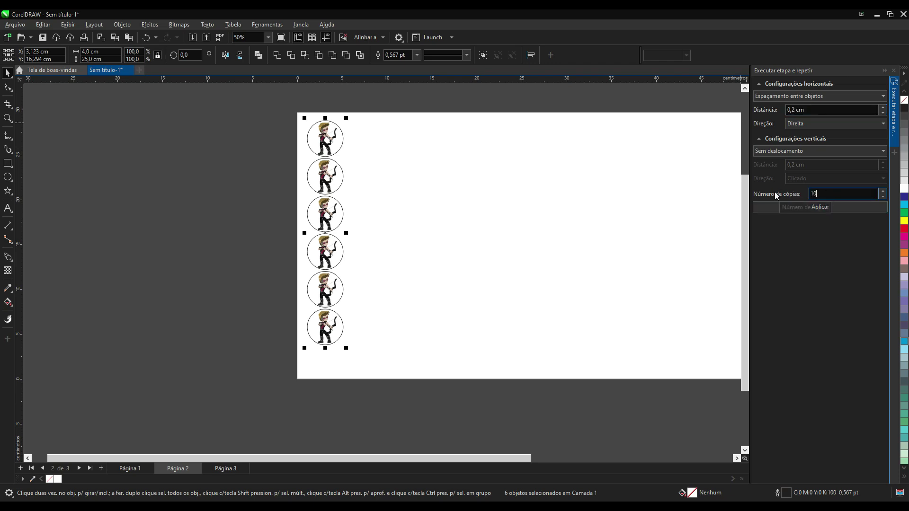
left_click_drag(529, 462, 567, 461)
left_click(819, 206)
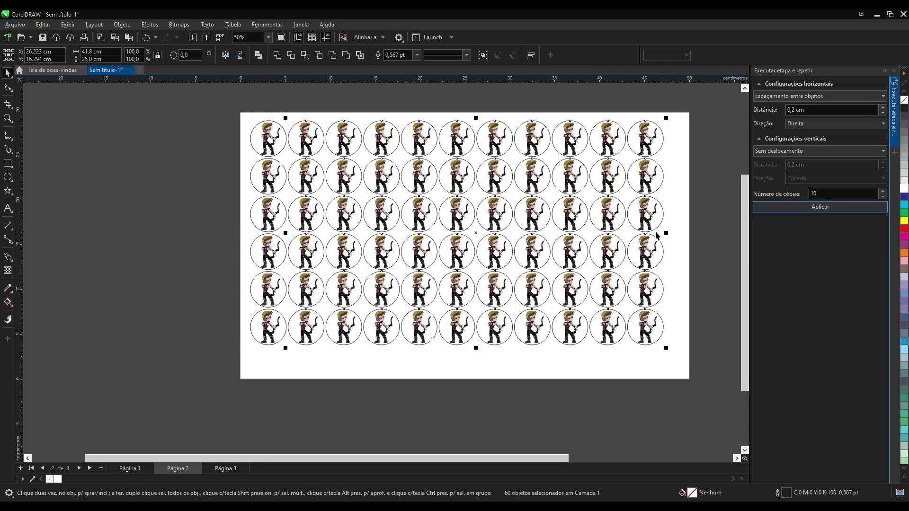
Select all the Hawkeye circles, move them to about X 25,2 cm, Y 14,7 cm on the page, and close Step and Repeat.
key("Escape")
left_click_drag(266, 163, 687, 359)
mouse_move(652, 325)
left_mouse_down()
mouse_move(666, 345)
mouse_move(663, 333)
left_mouse_up()
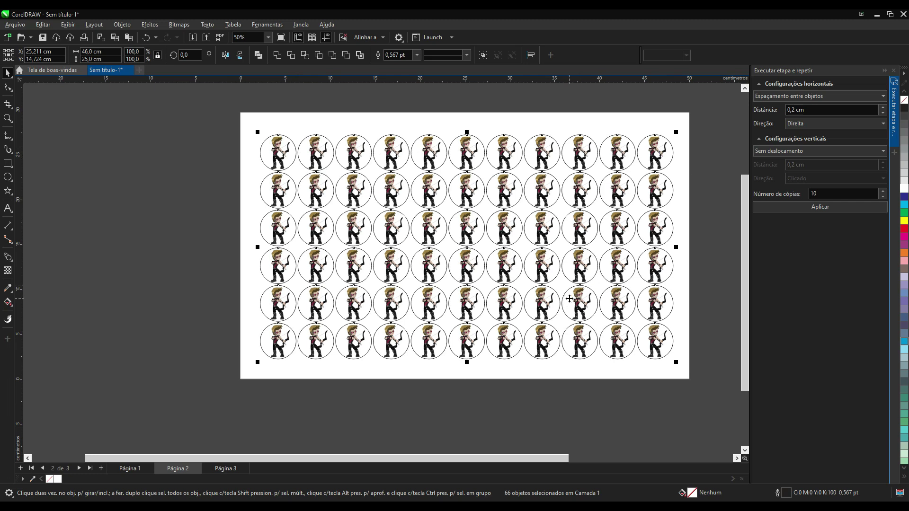
left_click(894, 70)
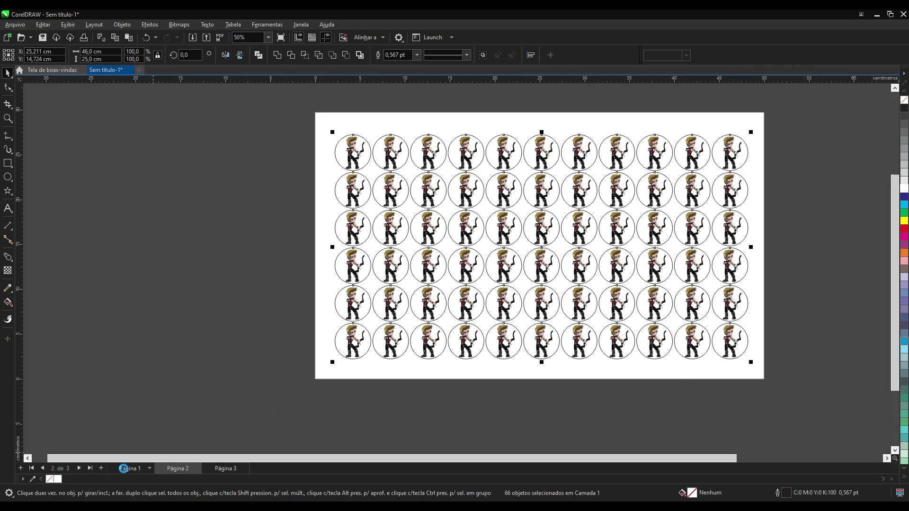
Go to Página 1 and open the Transformar position settings.
left_click(124, 469)
scroll(579, 150, "up", 2)
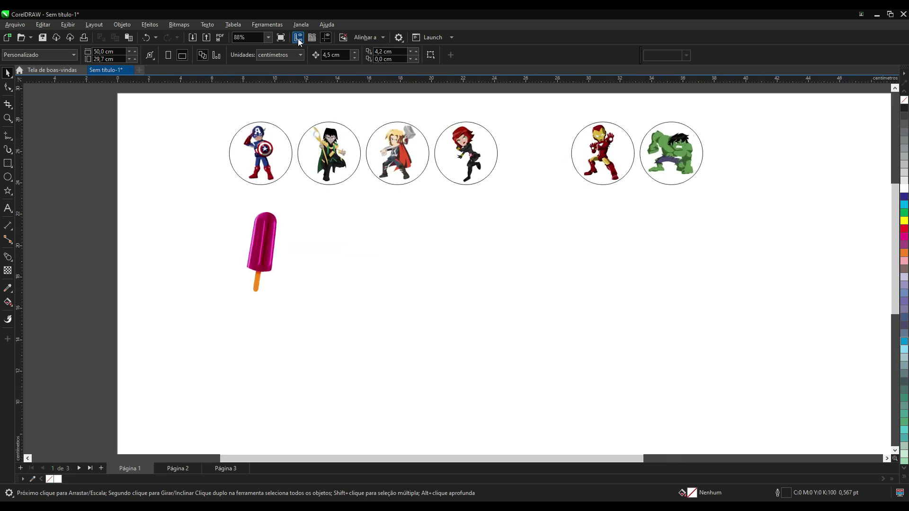
left_click(302, 24)
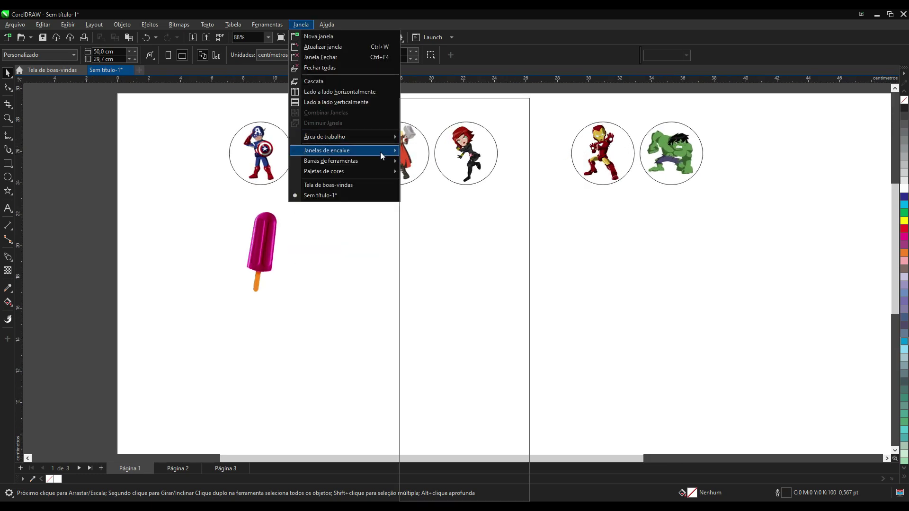
mouse_move(379, 152)
left_click(510, 201)
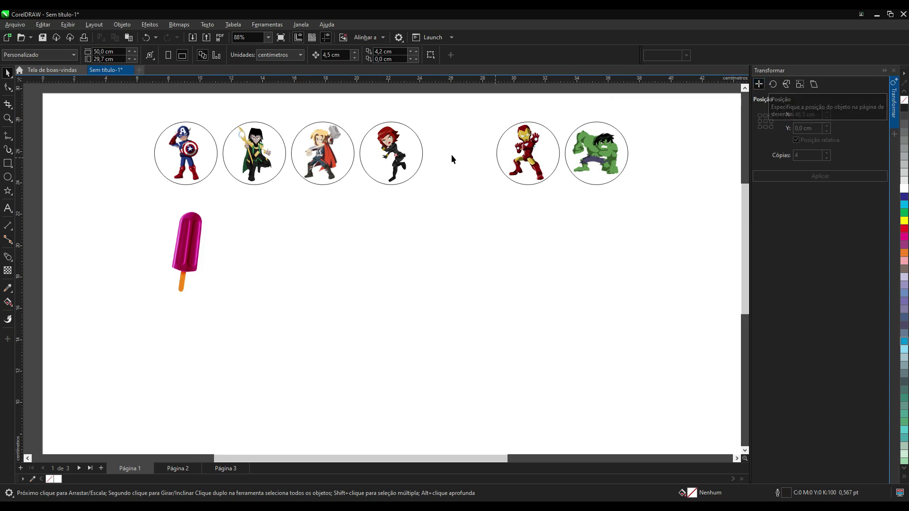
Move the Hulk circle to about X 17,8 cm, Y 15,1 cm and create 4 copies with a 4,5 cm horizontal offset.
left_click_drag(589, 150, 336, 322)
left_click(814, 116)
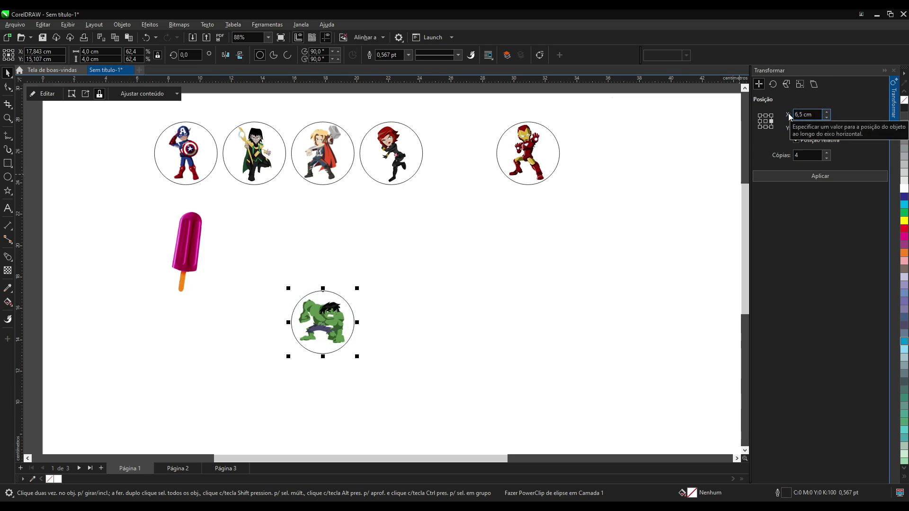
left_click(809, 126)
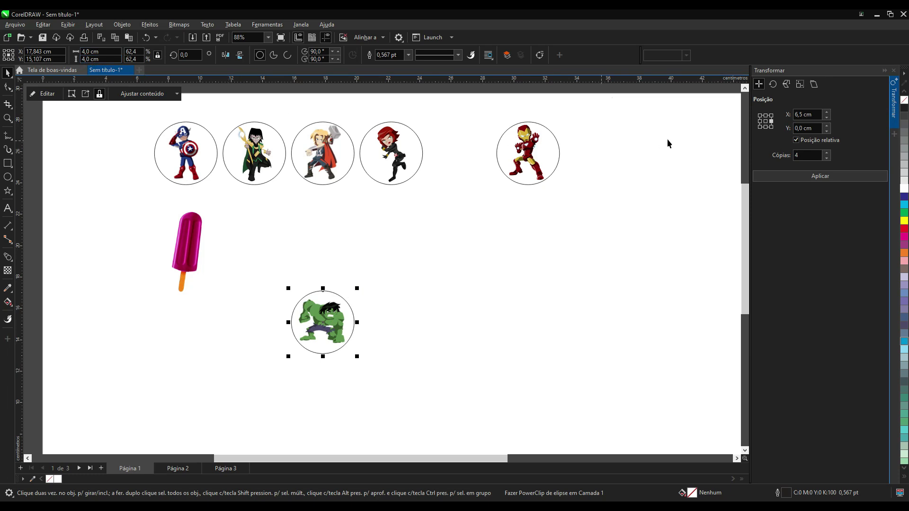
left_click(819, 115)
double_click(813, 114)
type("4,5")
left_click(820, 176)
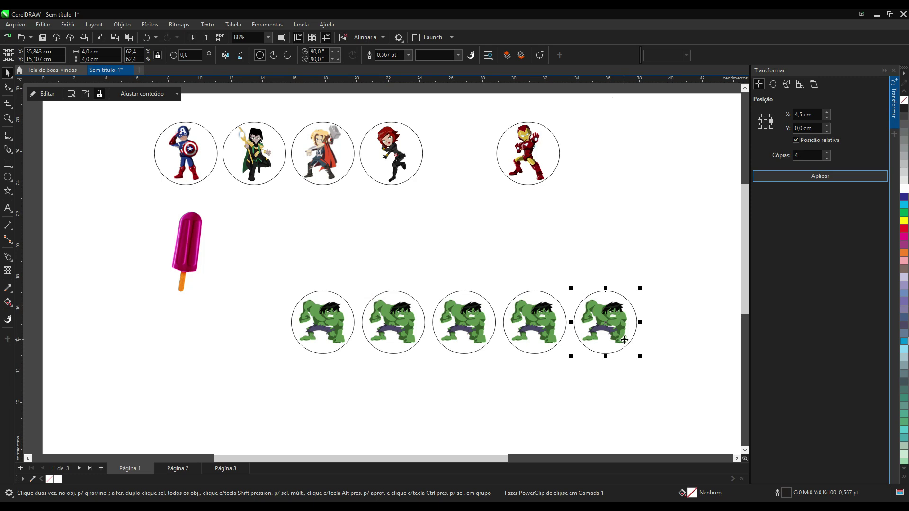
Select the row of five Hulk circles and create 4 copies of it with an X offset of 0 and a Y offset of -4,5 cm.
left_click(336, 269)
left_click_drag(254, 284, 664, 375)
left_click(807, 114)
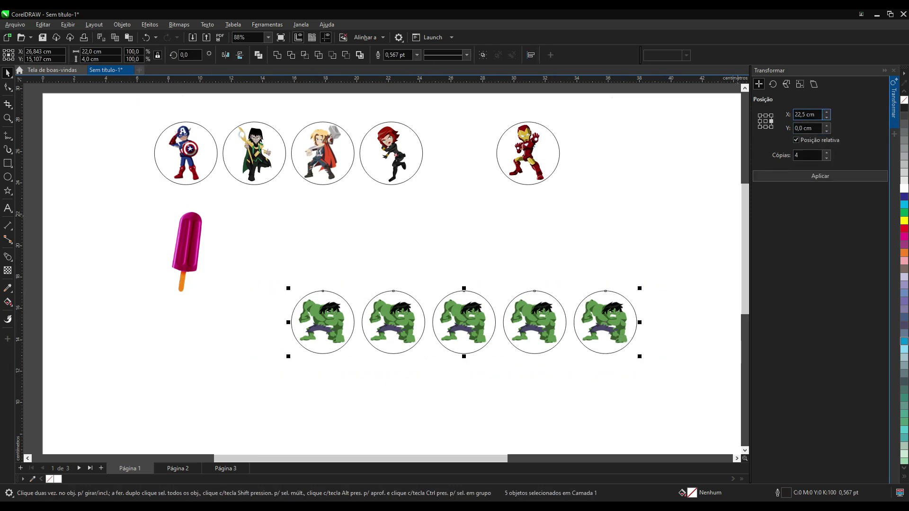
type("0")
key("Tab")
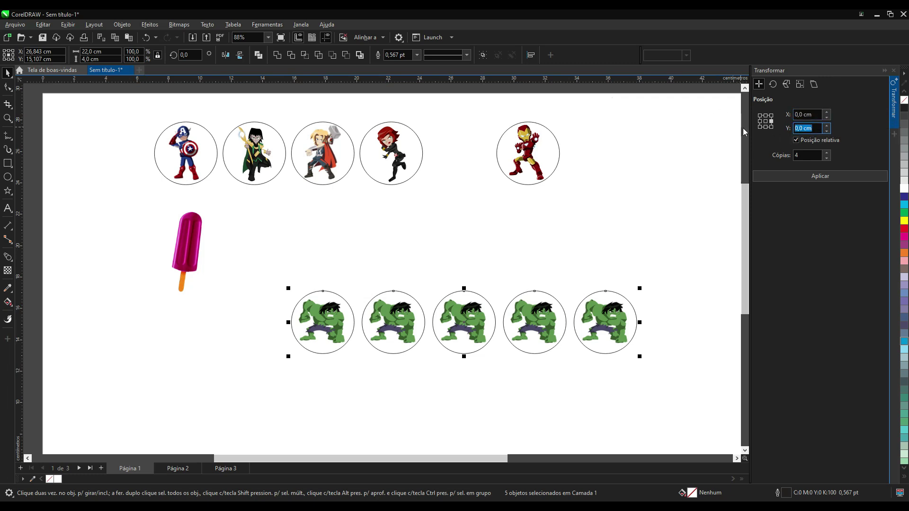
type("-")
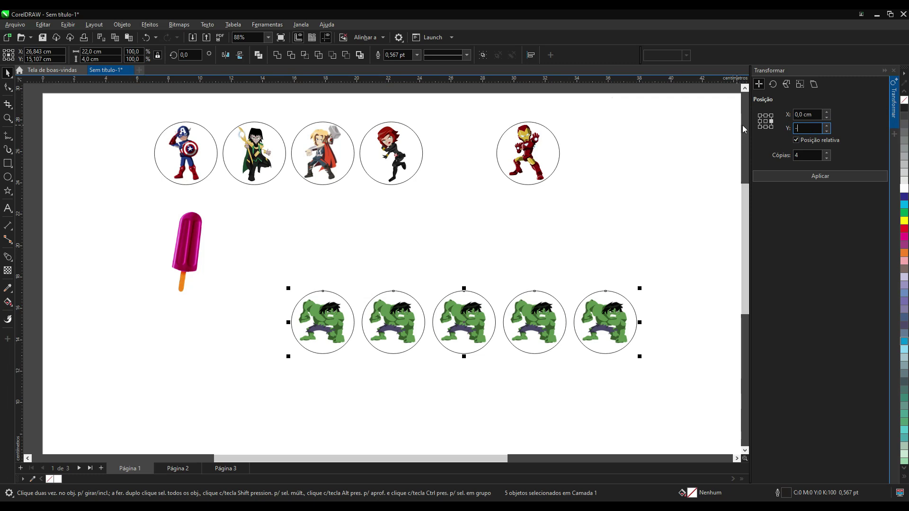
type("4")
left_click(816, 177)
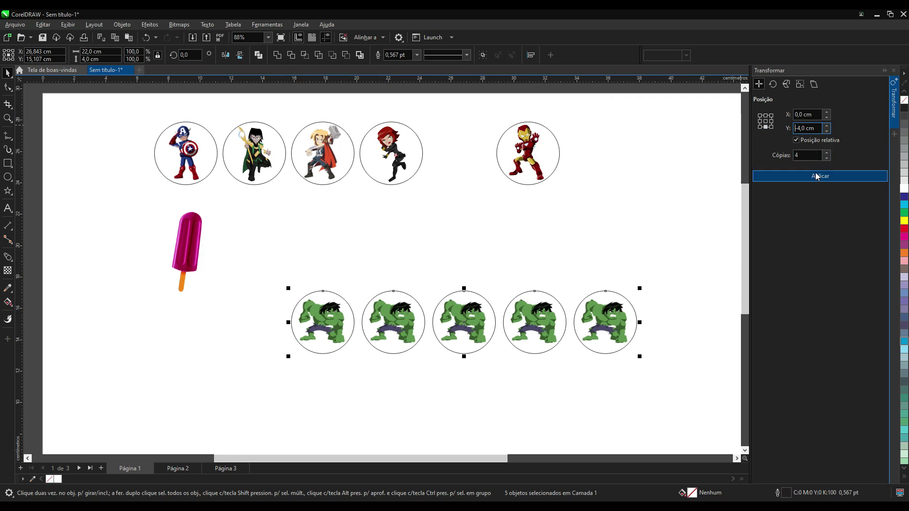
left_click(811, 128)
type("-")
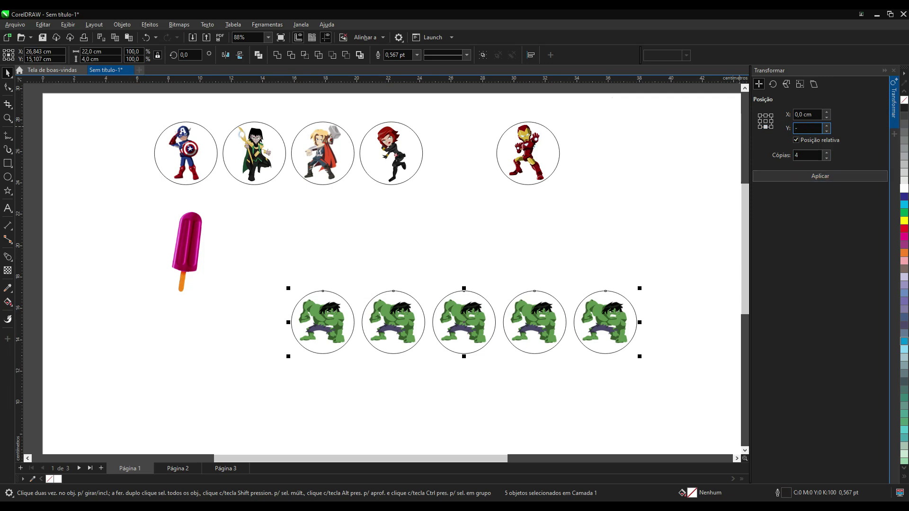
type("4,5")
left_click(819, 176)
Select the whole grid of Hulk circles and move it to about X 31,3 cm, Y 11,5 cm.
scroll(532, 203, "down", 2)
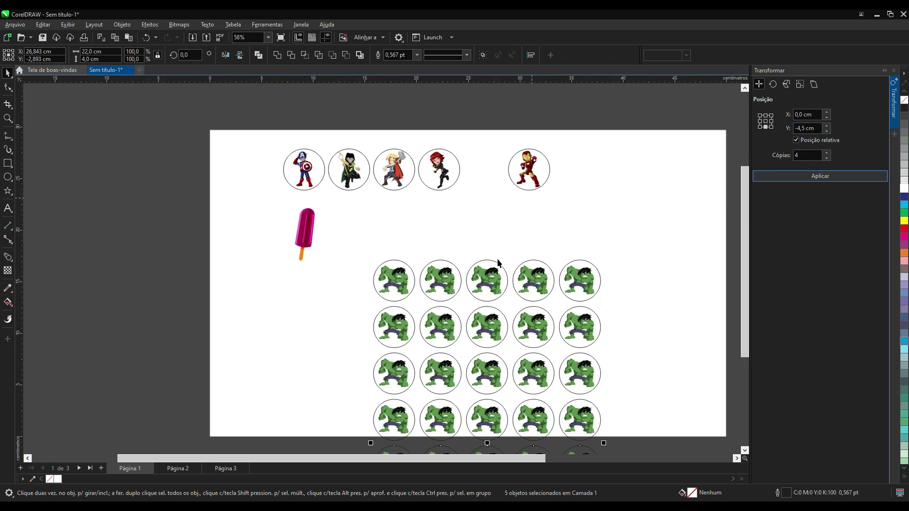
scroll(410, 327, "down", 2)
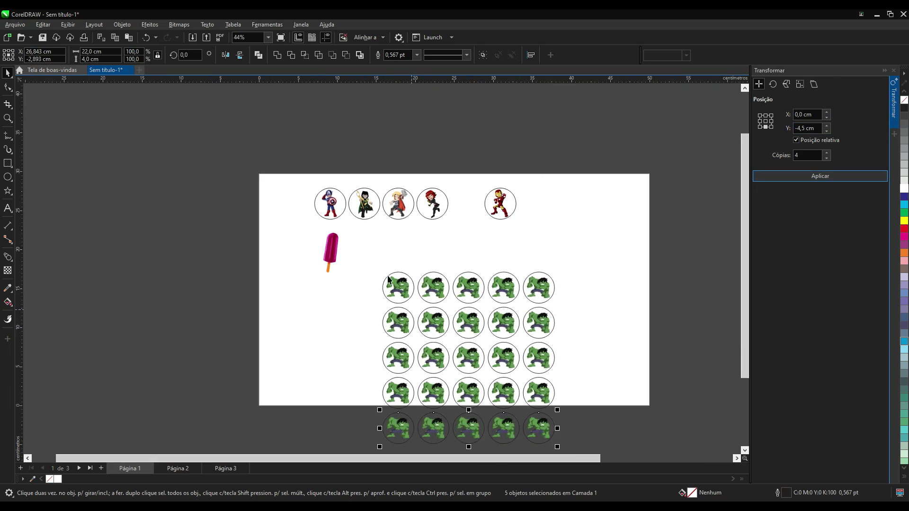
scroll(605, 469, "down", 1)
key("ctrl+a")
left_click_drag(552, 355, 569, 283)
scroll(376, 215, "up", 4)
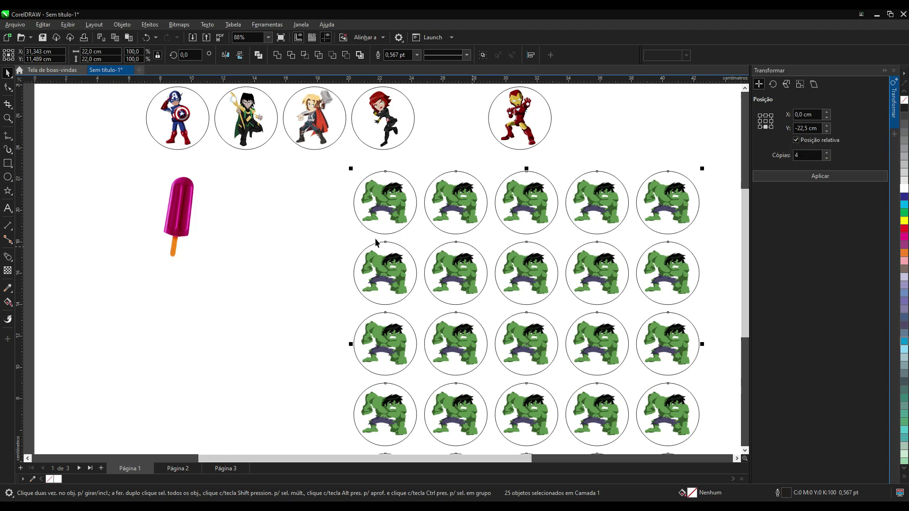
Delete the four lower rows of Hulk circles and the extra copies in the remaining row, keeping only the first circle.
scroll(327, 224, "down", 1)
left_click(328, 224)
left_click_drag(319, 230, 670, 425)
key("Delete")
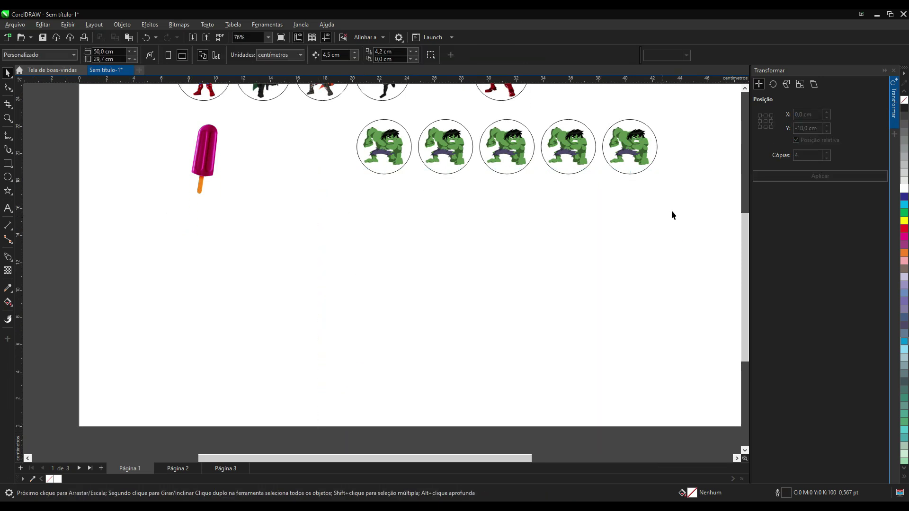
left_click_drag(690, 95, 407, 240)
key("Delete")
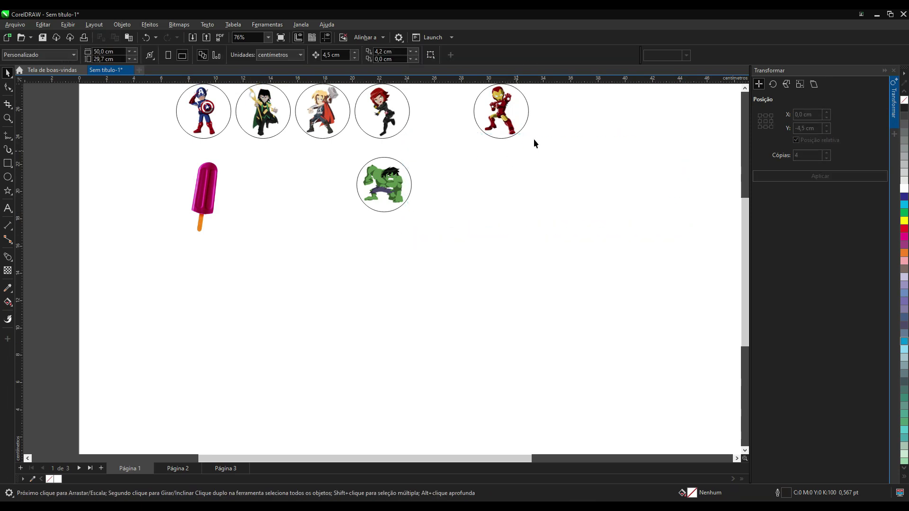
Move the remaining Hulk circle beneath the popsicle and switch the transformation to Escala e espelho.
left_click(379, 177)
scroll(440, 146, "up", 1)
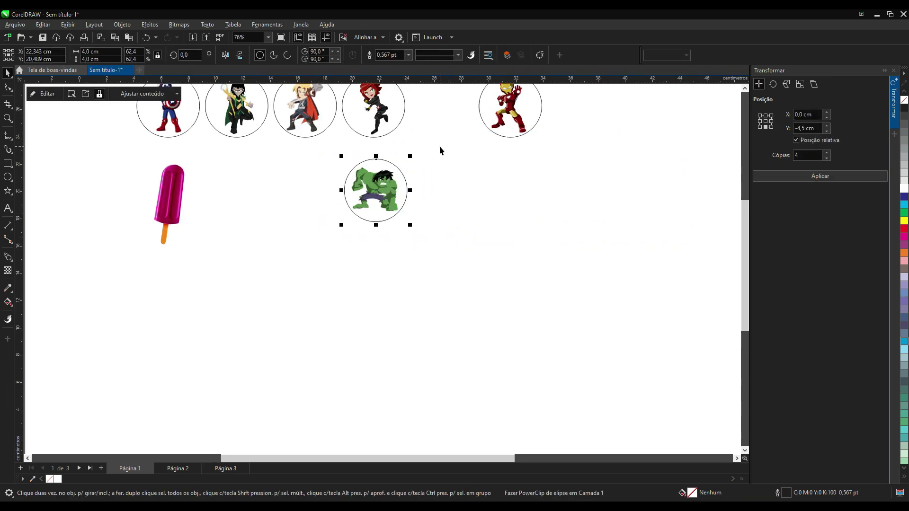
scroll(439, 146, "up", 1)
left_click_drag(367, 201, 279, 274)
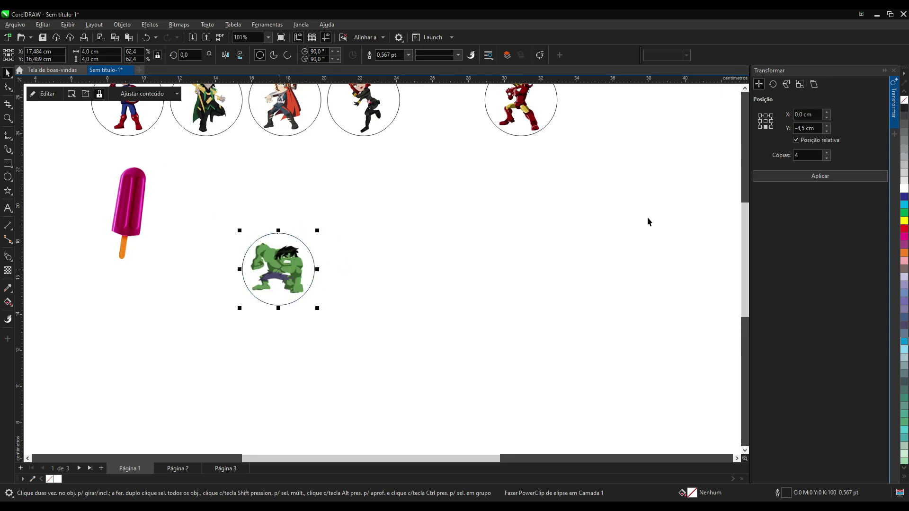
left_click(785, 89)
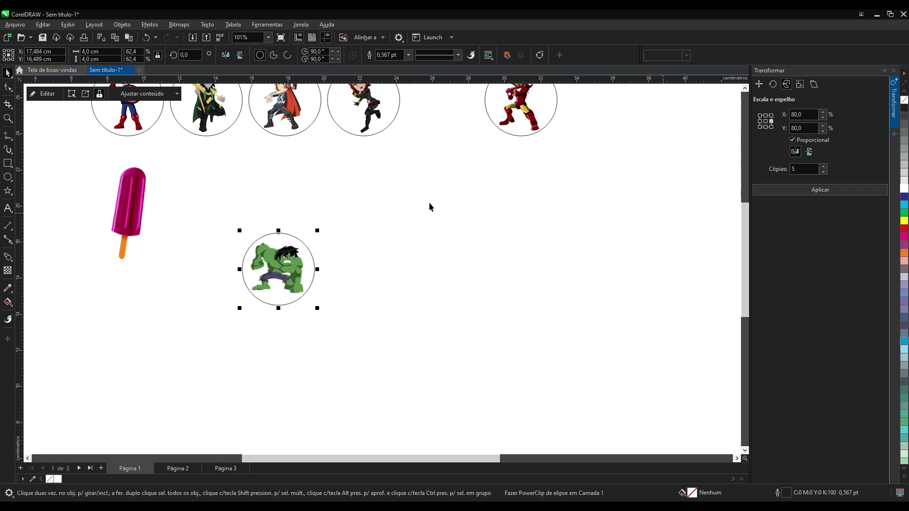
left_click_drag(277, 266, 149, 310)
Move the popsicle to about X 22,7 cm, Y 18,4 cm and create 5 horizontally mirrored copies at 100% scale to its right.
left_click(128, 217)
left_click_drag(129, 217, 354, 208)
scroll(423, 243, "up", 1)
scroll(368, 211, "up", 1)
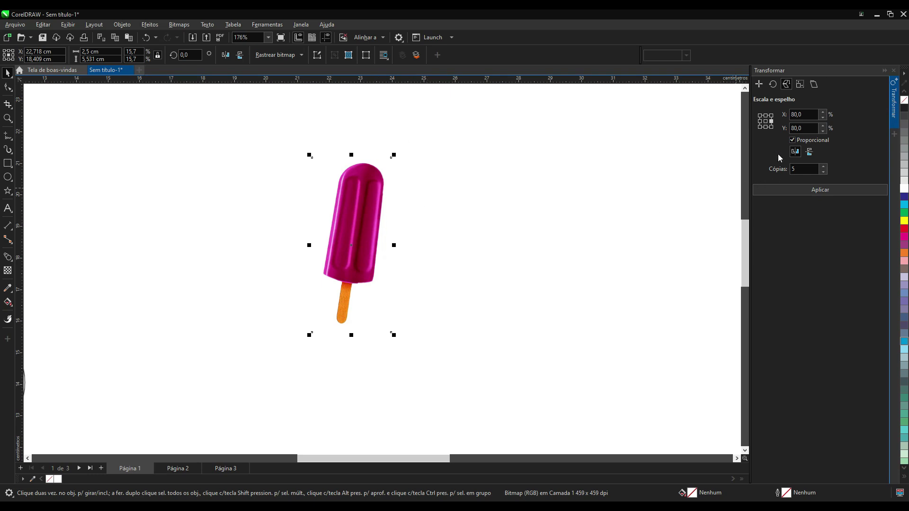
left_click(804, 114)
type("100")
key("Tab")
left_click(773, 123)
left_click(820, 189)
scroll(369, 220, "down", 2)
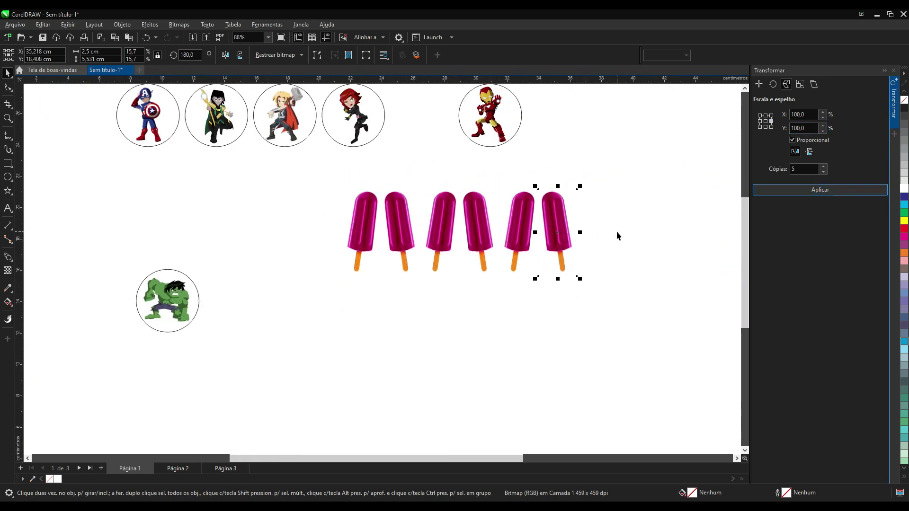
Delete the five full-size mirrored popsicle copies, keeping the original.
left_click(503, 308)
left_click_drag(373, 163, 637, 329)
key("Delete")
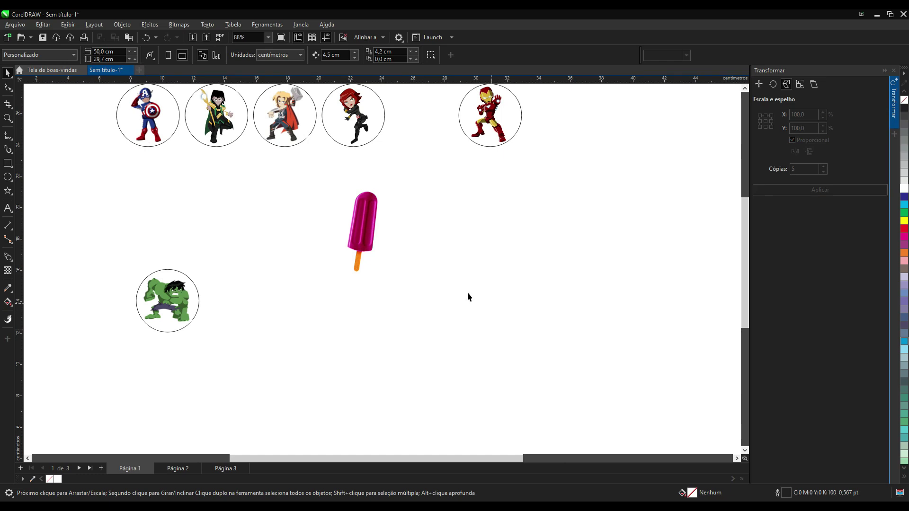
Create 5 mirrored copies of the popsicle to its right with the proportional scale set to 70%.
left_click(369, 236)
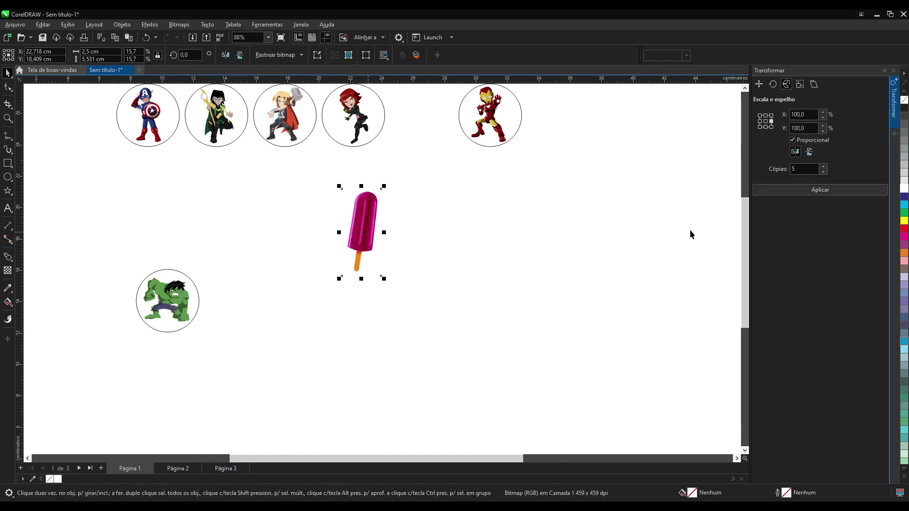
double_click(800, 114)
type("70")
left_click(805, 191)
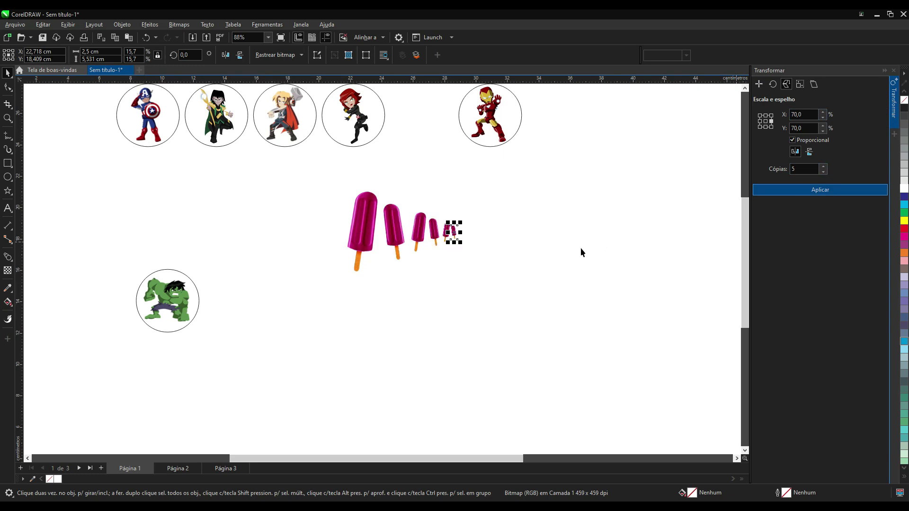
scroll(376, 253, "up", 2)
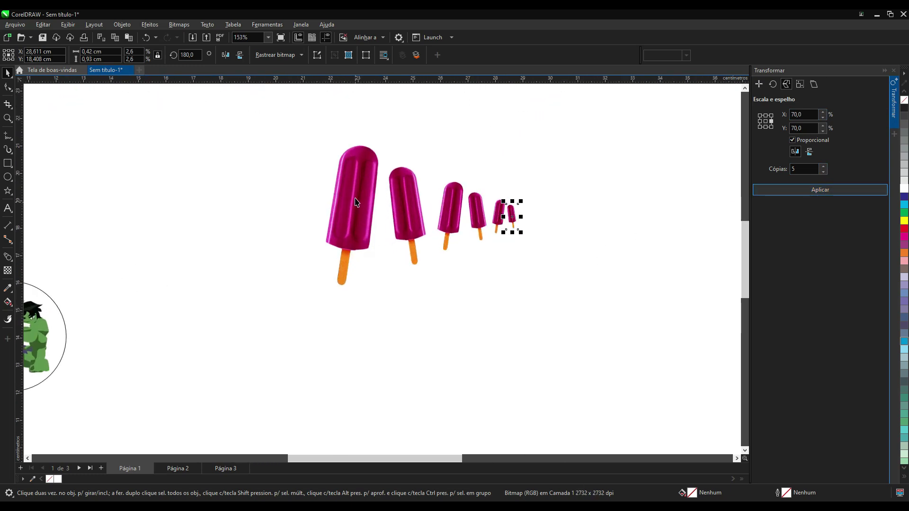
Delete the five shrinking popsicle copies and move the original popsicle to about X 22,3 cm, Y 16,1 cm.
left_click(364, 174)
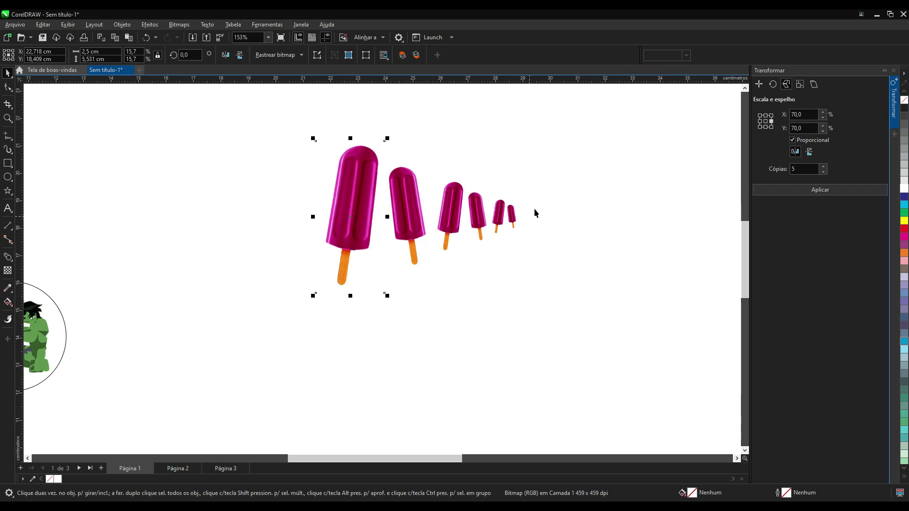
scroll(537, 209, "down", 1)
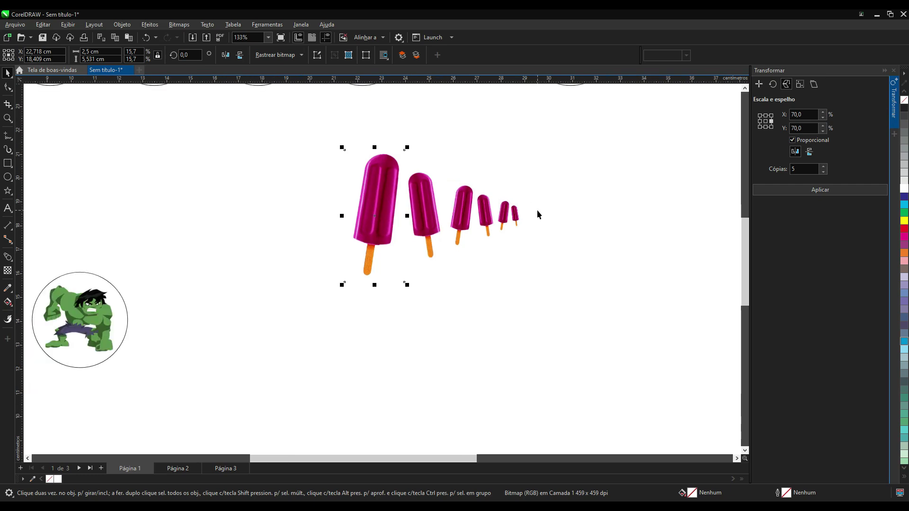
scroll(537, 209, "down", 1)
scroll(486, 232, "down", 1)
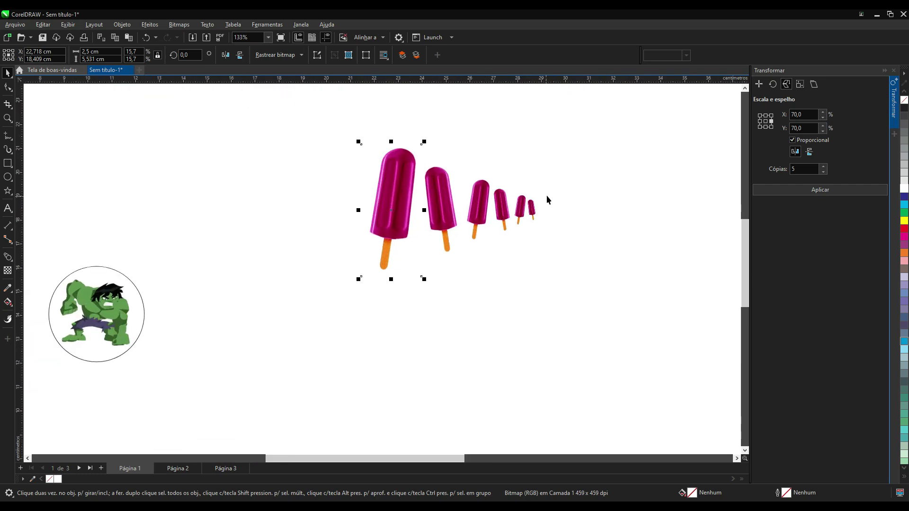
left_click_drag(410, 136, 650, 292)
key("Delete")
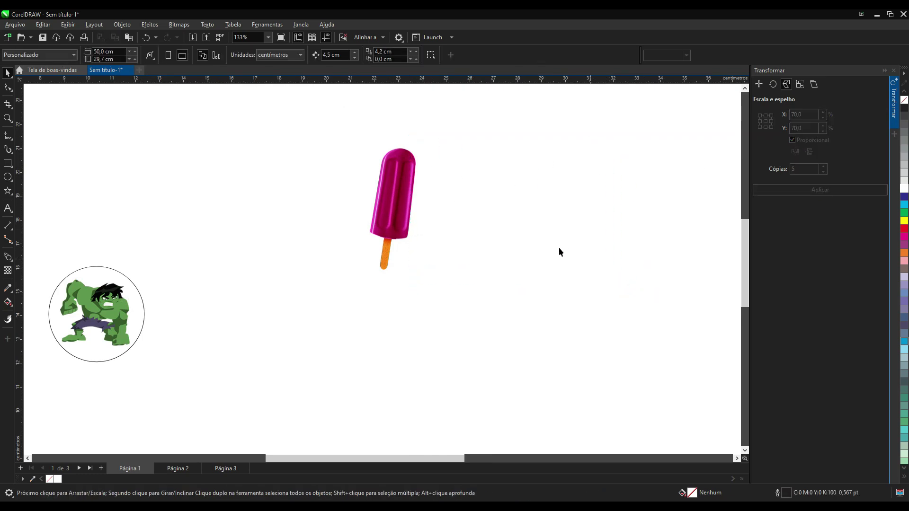
left_click(403, 199)
left_click_drag(393, 187, 384, 243)
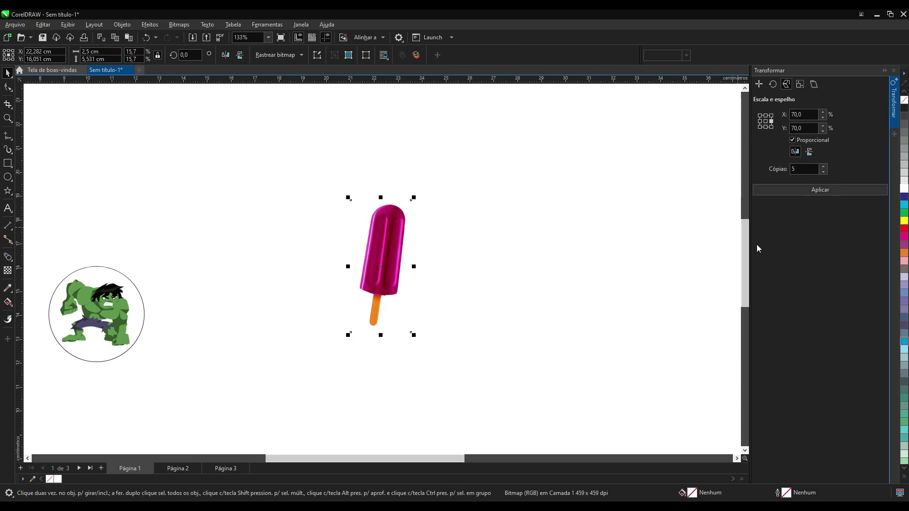
Create 3 progressively larger copies of the popsicle with Transform Size, setting the proportional width to 6,5 cm.
left_click(800, 83)
scroll(570, 204, "down", 1)
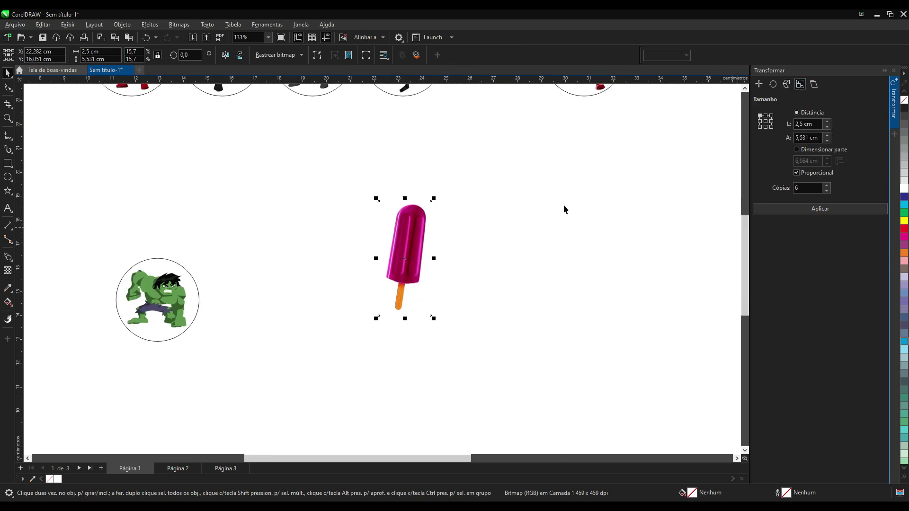
left_click(822, 125)
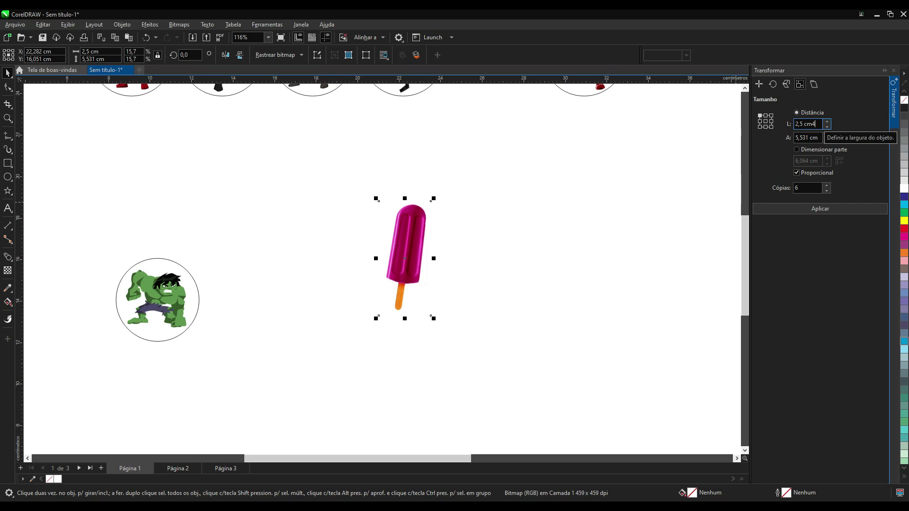
key("Return")
left_click(805, 188)
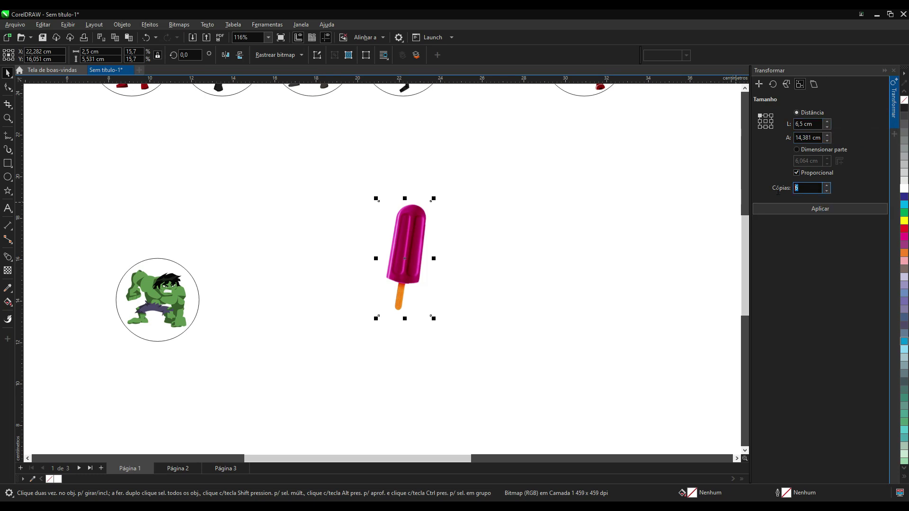
type("3")
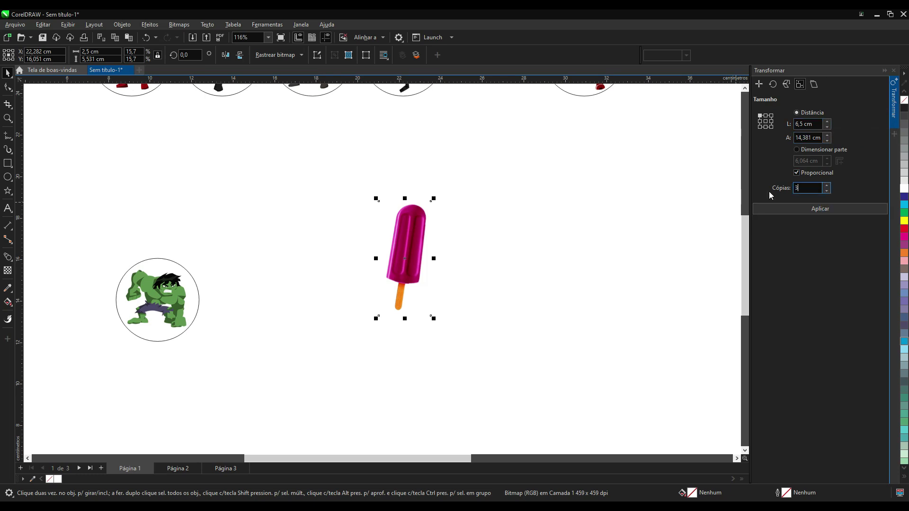
left_click(833, 210)
scroll(594, 217, "down", 5)
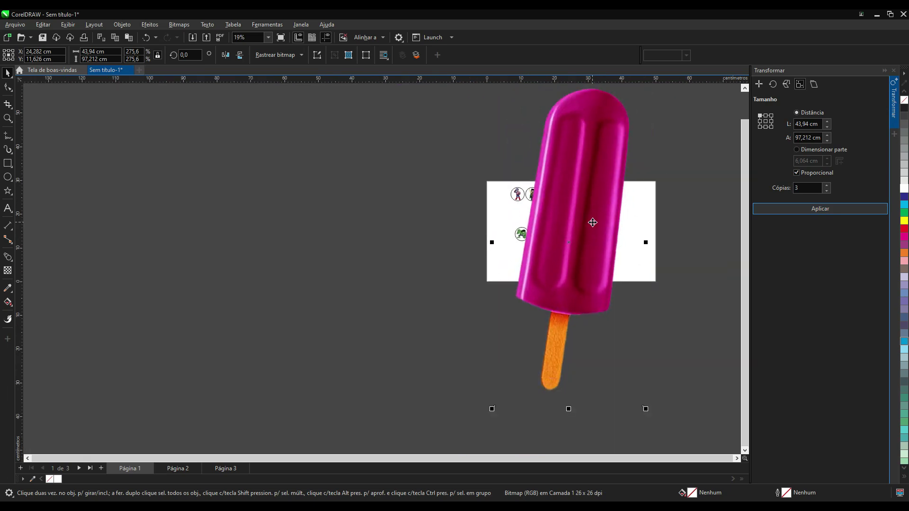
Spread the three enlarged popsicle copies beyond the page's left edge, at about X -44,4 cm, -74,8 cm and -94,0 cm.
left_click_drag(588, 201, 434, 209)
left_click_drag(577, 232, 356, 247)
left_click_drag(579, 237, 321, 253)
scroll(381, 258, "up", 2)
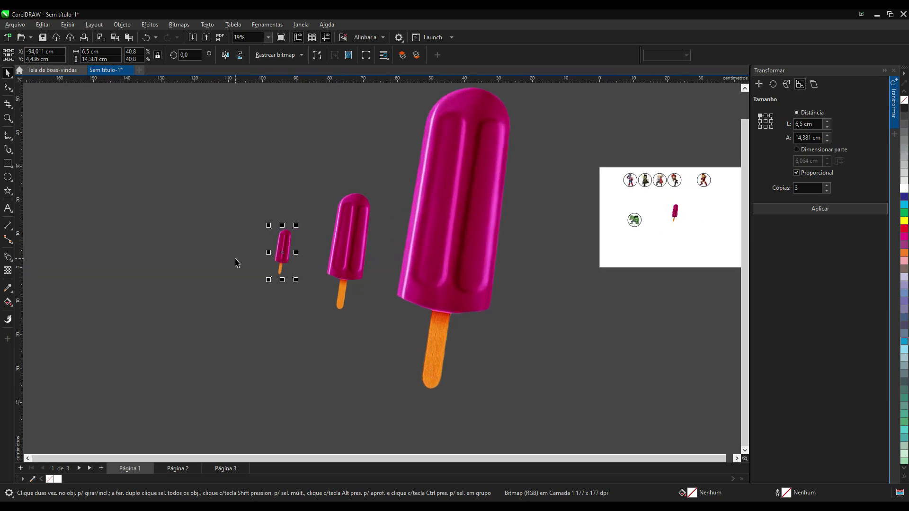
Delete the three enlarged popsicle copies outside the page, keeping the original.
left_click(472, 180)
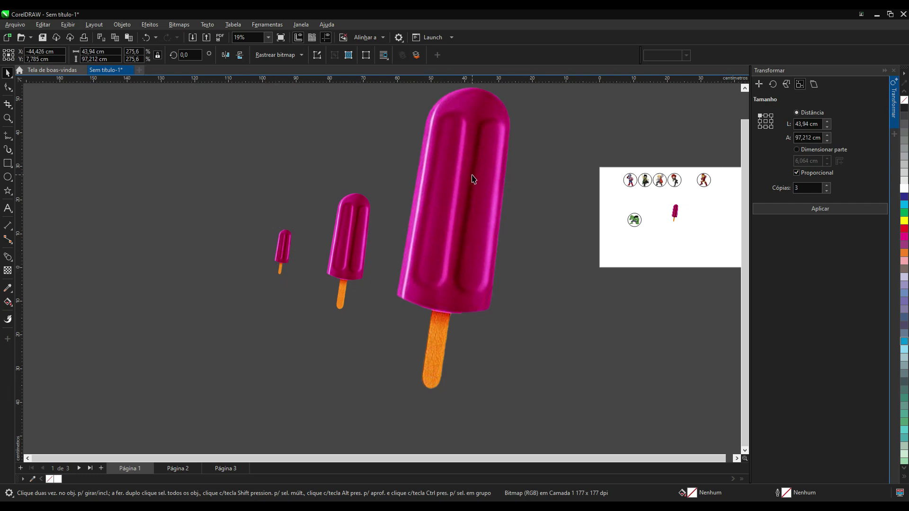
key("Delete")
left_click(356, 232)
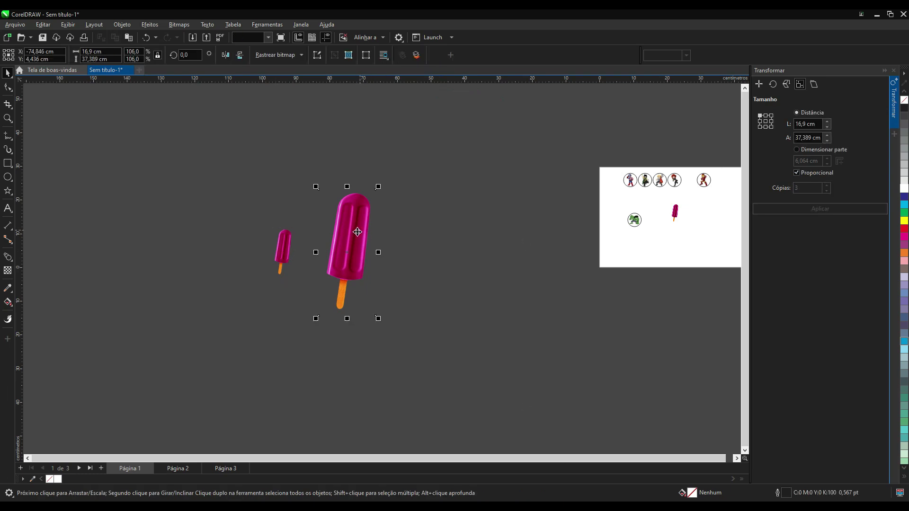
key("Delete")
left_click(283, 252)
key("Delete")
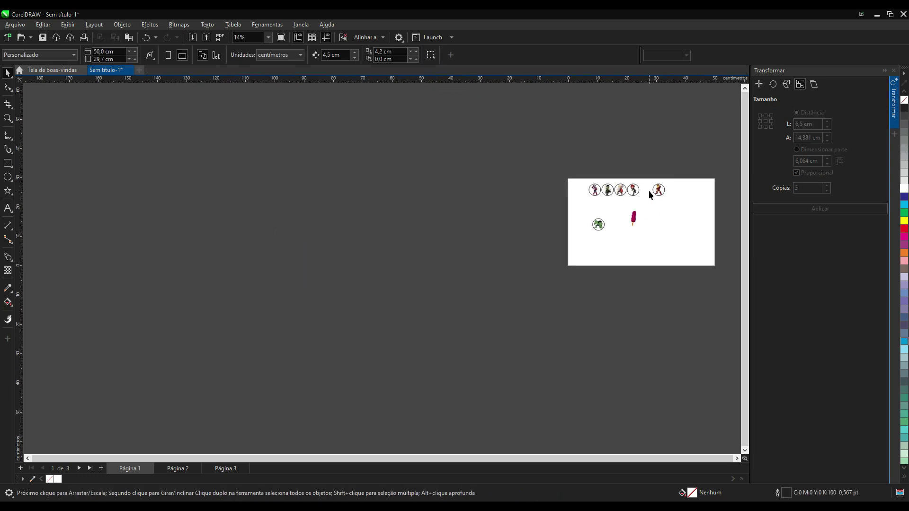
Move the original popsicle to about X 19,8 cm, Y 16,8 cm and switch the Transform options to rotation.
scroll(649, 191, "up", 5)
scroll(568, 227, "up", 1)
left_click_drag(541, 246, 461, 245)
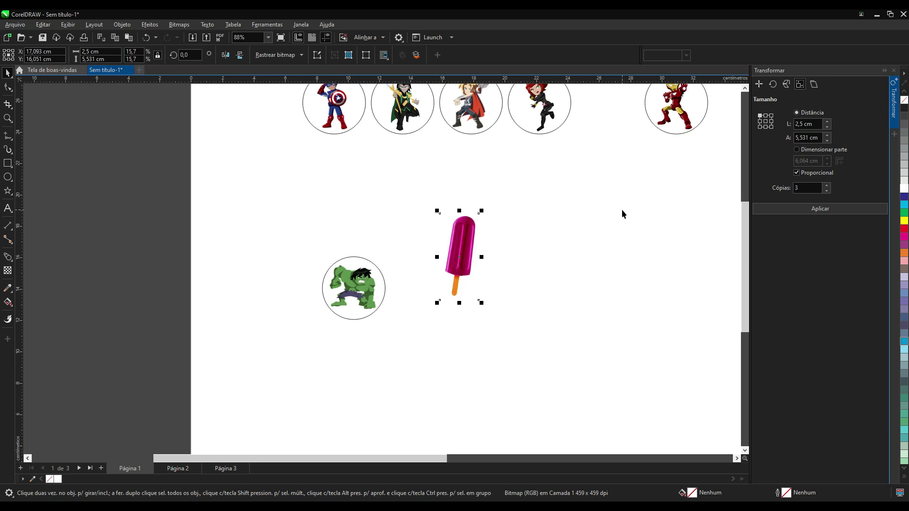
left_click(773, 84)
left_click_drag(478, 245, 506, 246)
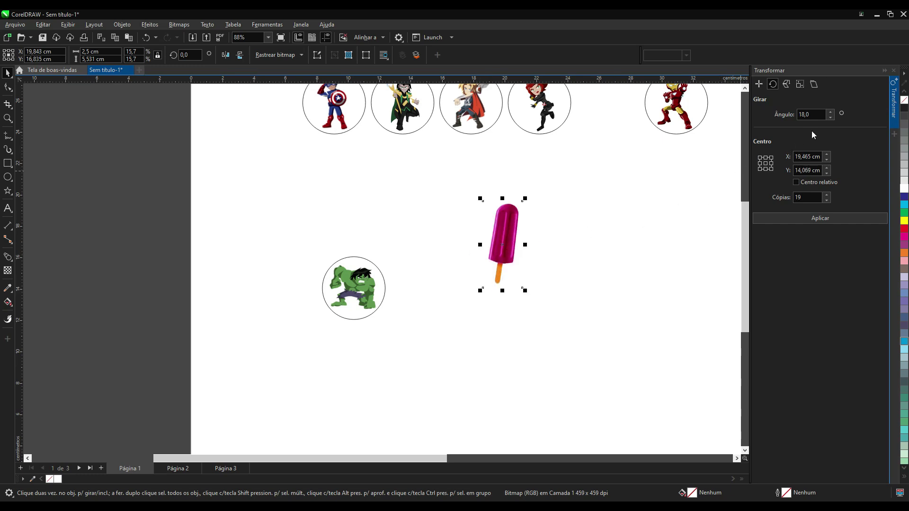
Place the rotation centre below the popsicle at about X 19,5 cm, Y 10,2 cm and create 19 copies rotated by 18°.
left_click(815, 116)
double_click(815, 114)
type("36")
key("Tab")
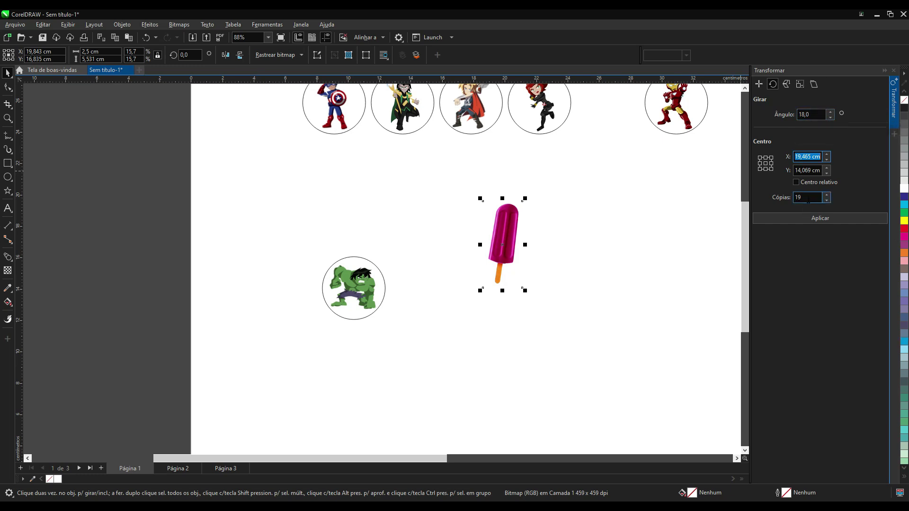
left_click(808, 199)
key("ctrl+a")
left_click(507, 230)
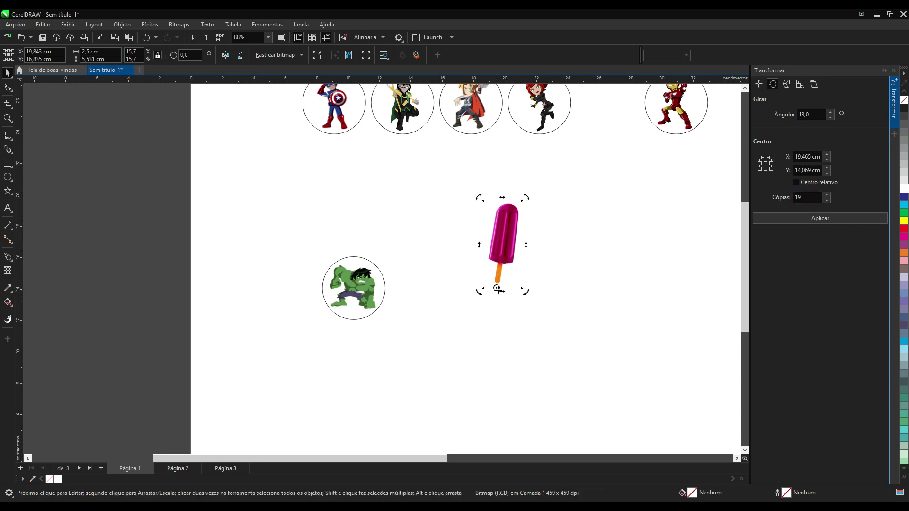
left_click_drag(498, 290, 497, 349)
left_click(837, 219)
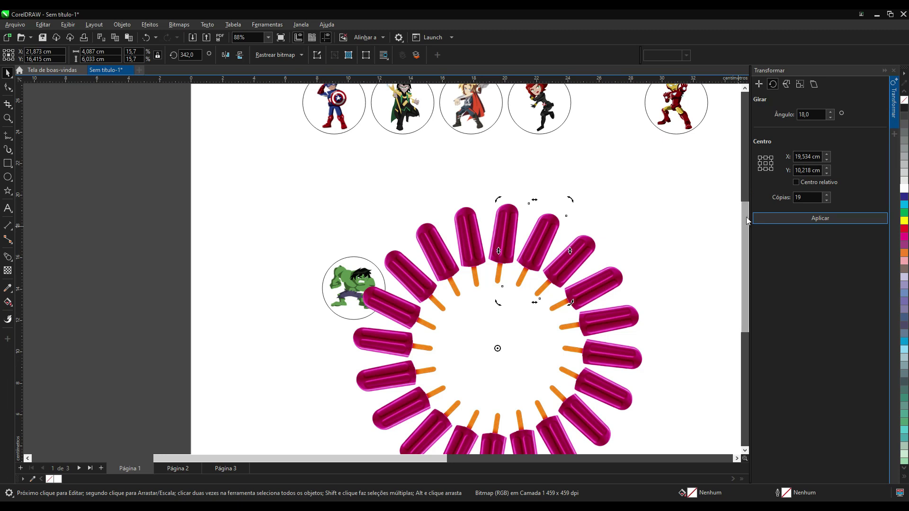
Move the Hulk circle away from the popsicle ring to the page's left edge.
left_click_drag(747, 217, 748, 245)
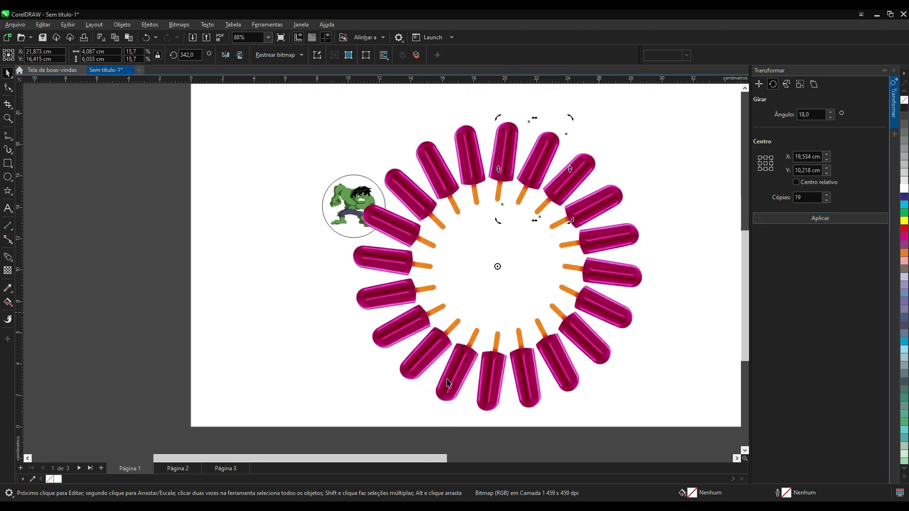
left_click(648, 188)
left_click_drag(322, 174, 393, 256)
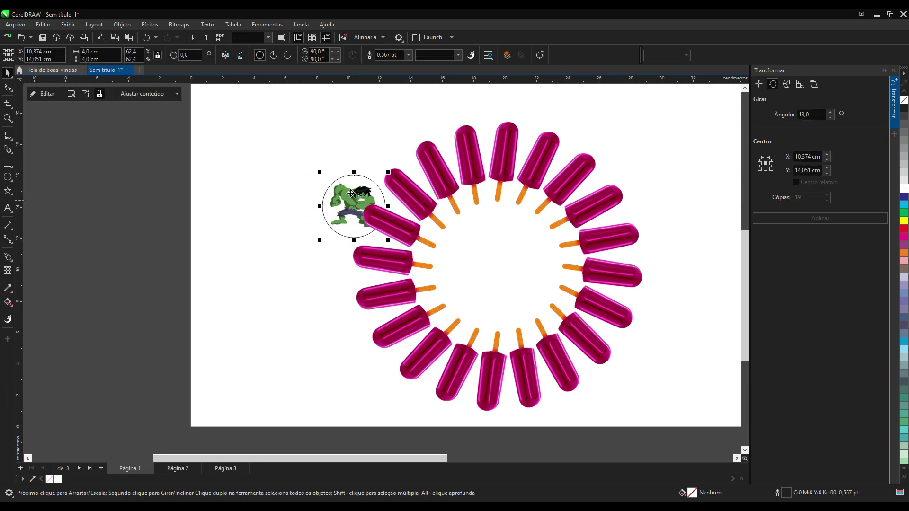
left_click_drag(353, 203, 193, 176)
Select the whole popsicle ring to examine its circular arrangement, and clear the selection.
scroll(371, 152, "down", 1)
left_click_drag(314, 106, 605, 373)
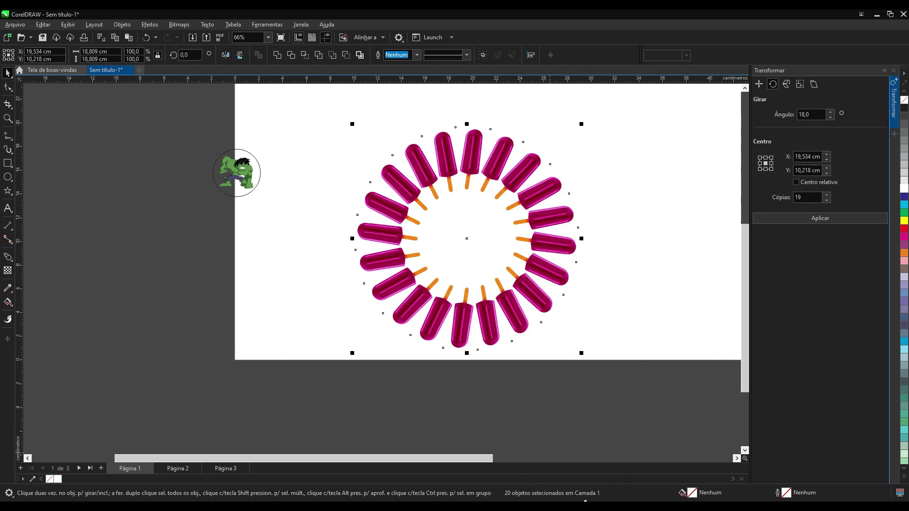
left_click(621, 311)
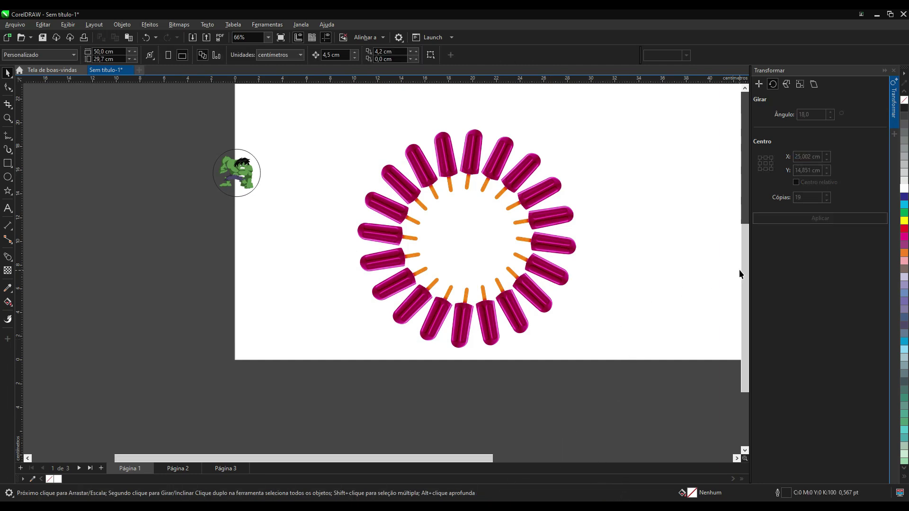
scroll(748, 255, "up", 3)
scroll(561, 324, "up", 1)
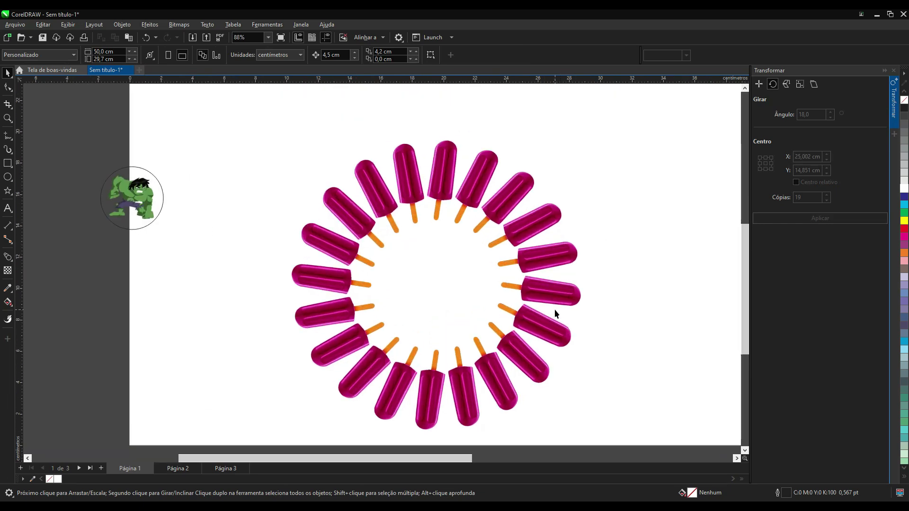
scroll(555, 309, "down", 1)
Move the original popsicle out of the ring to about X 32,9 cm, Y 17,4 cm and delete all the rotated copies.
left_click_drag(304, 158, 636, 431)
key("ctrl+v")
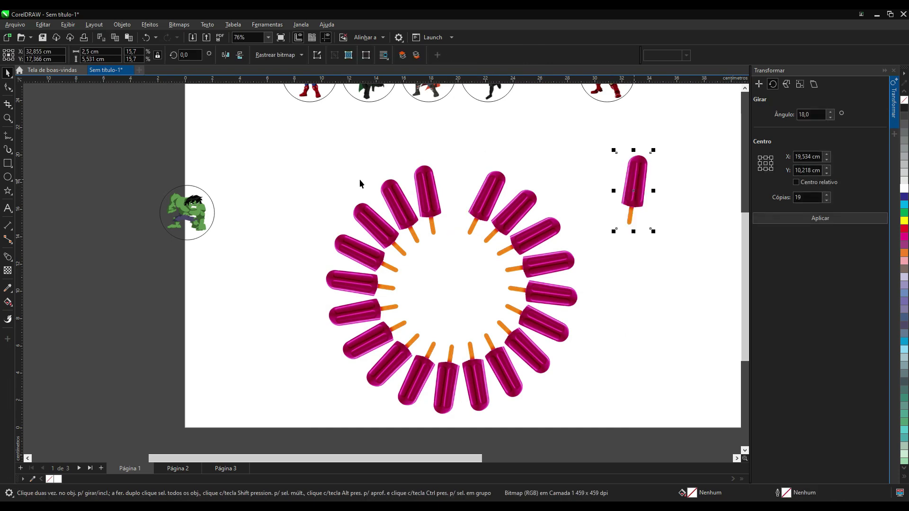
left_click_drag(299, 154, 596, 436)
key("Delete")
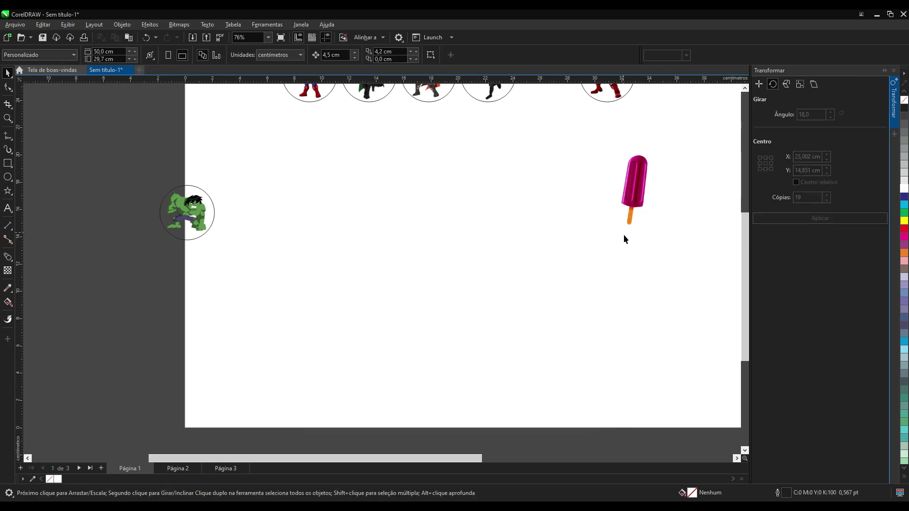
Move the remaining popsicle to about X 23,3 cm, Y 15,2 cm and close the Transform docker.
left_click_drag(646, 188, 514, 219)
key("z")
left_click_drag(457, 158, 567, 287)
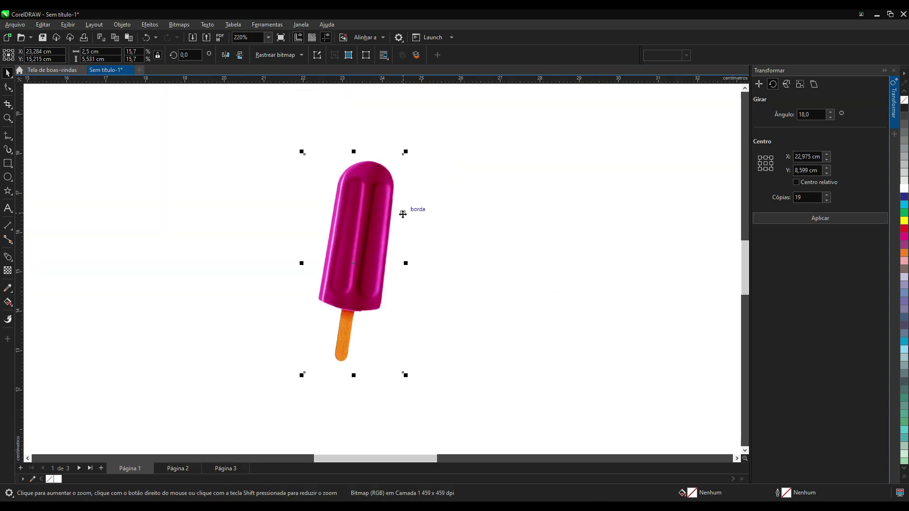
left_click(893, 70)
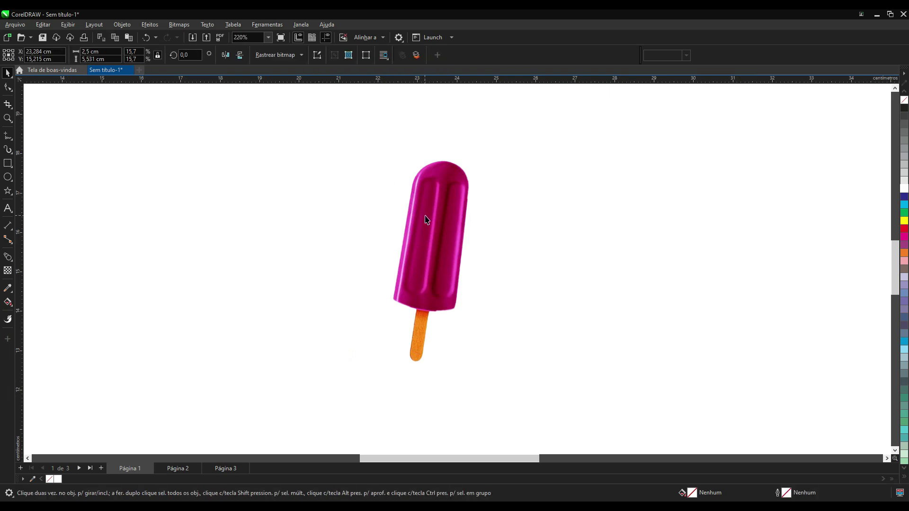
Place a freehand copy of the popsicle to its right at about X 29,5 cm, and delete that copy.
left_click_drag(429, 219, 670, 216)
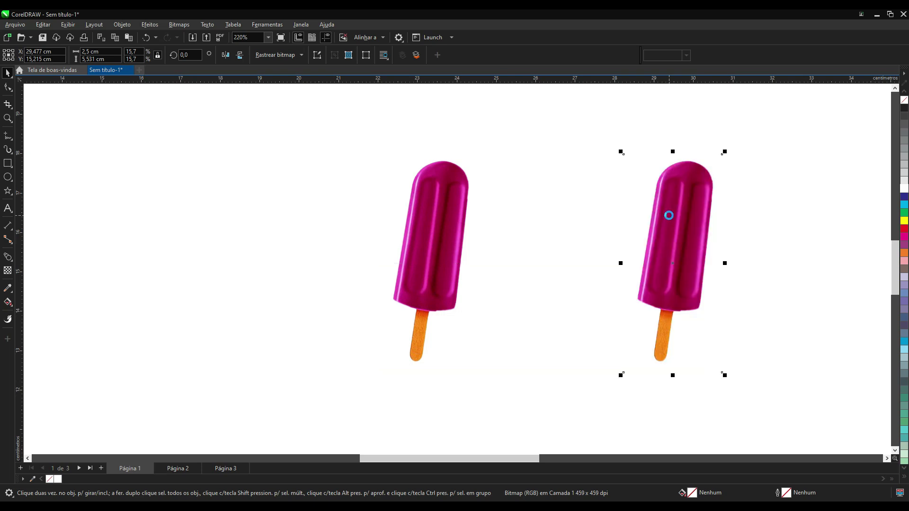
key("Delete")
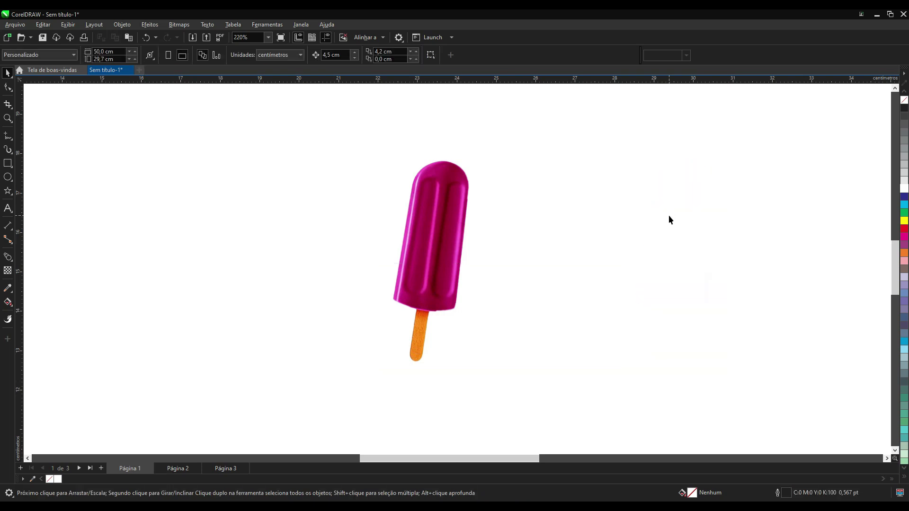
Move the popsicle's rotation centre to the lower tip of its stick.
left_click(453, 197)
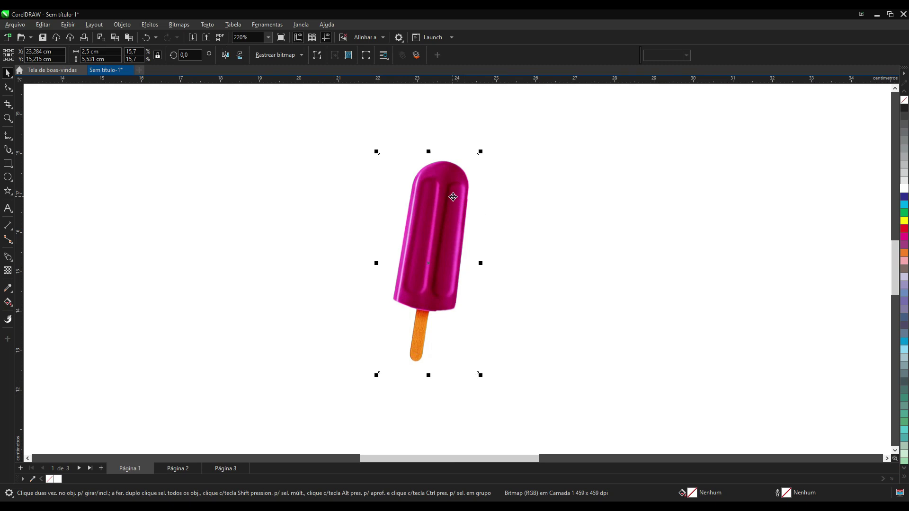
left_click(452, 199)
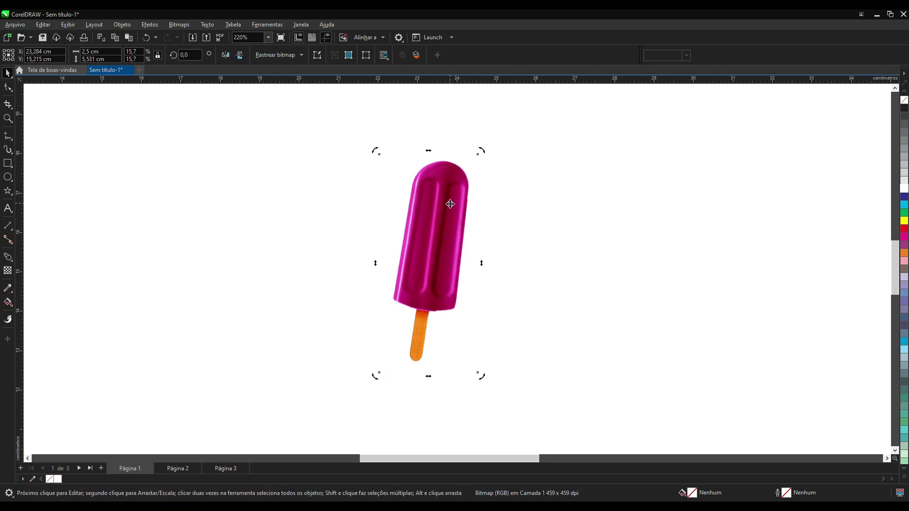
scroll(449, 255, "down", 3)
scroll(449, 255, "down", 1)
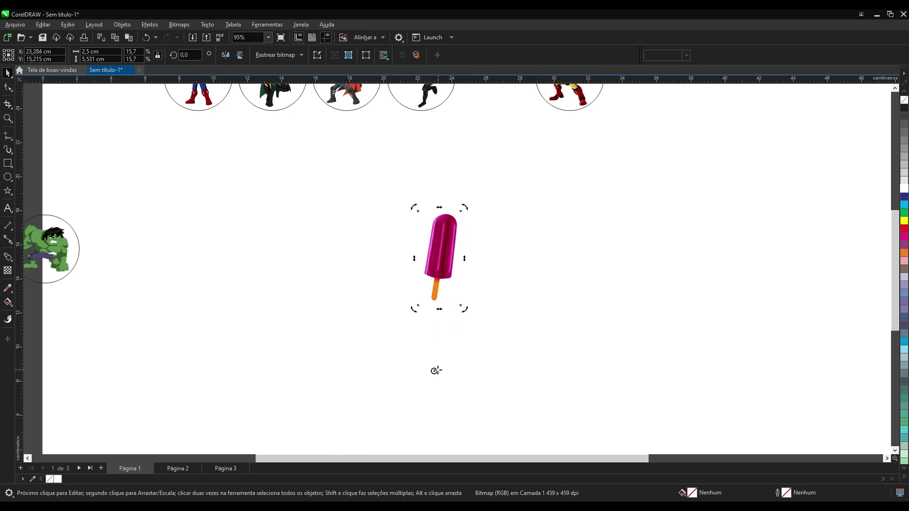
left_click_drag(434, 311, 433, 300)
scroll(430, 236, "up", 1)
scroll(430, 235, "up", 2)
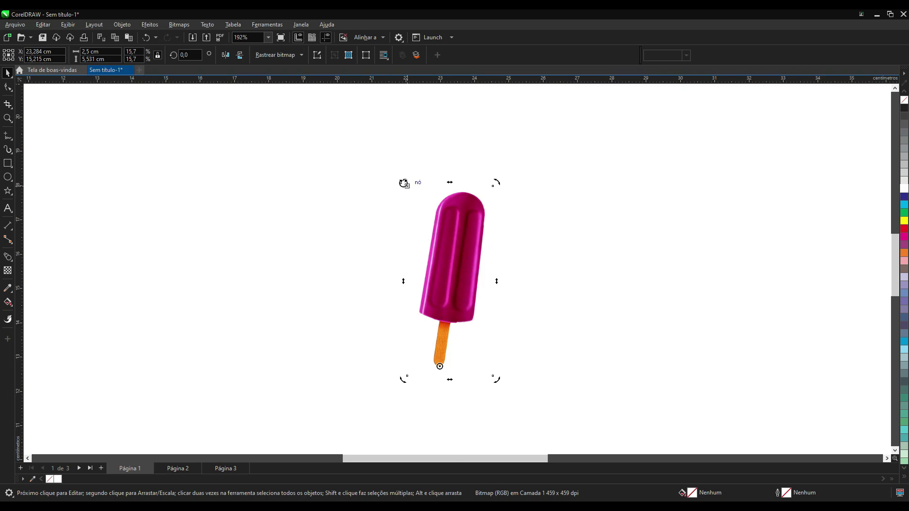
Create a popsicle copy rotated about 21,6° around the stick tip and enlarged to about 20,1% scale, and repeat the duplication twice.
left_click_drag(403, 183, 365, 197)
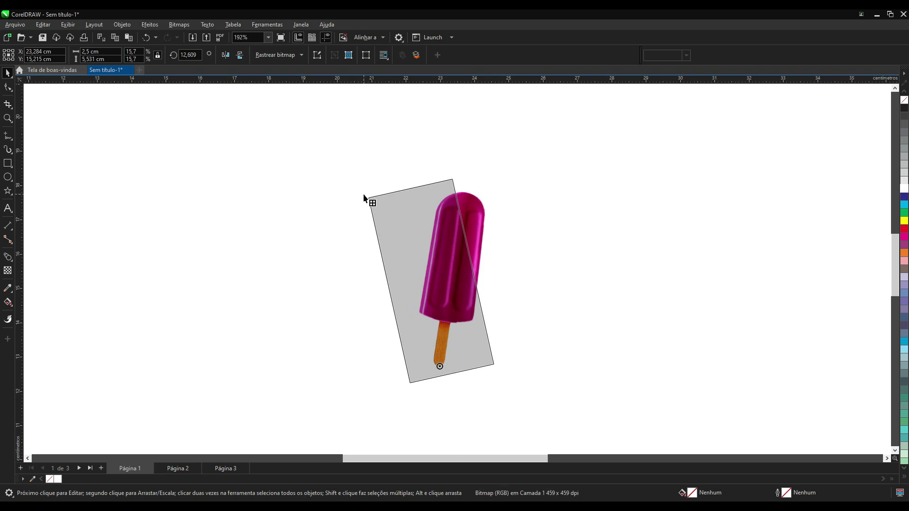
left_click_drag(363, 197, 308, 165)
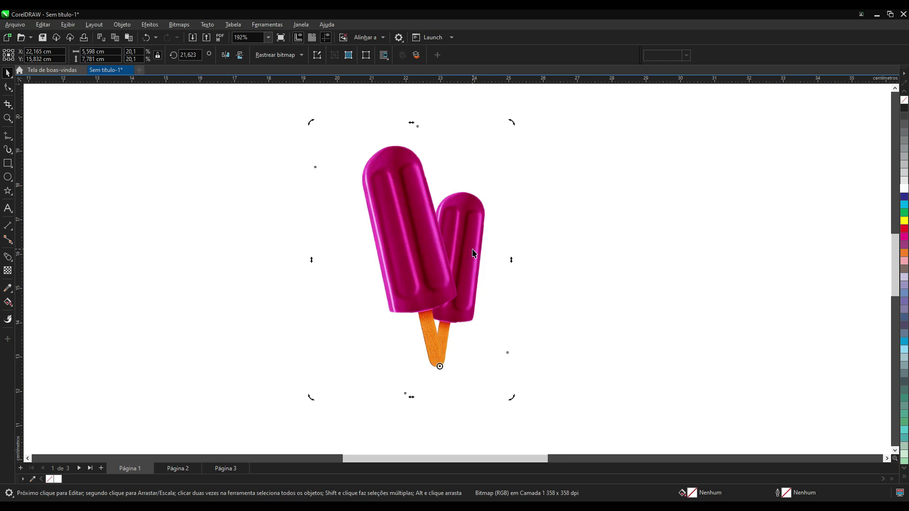
key("ctrl+r")
key("ctrl+r")
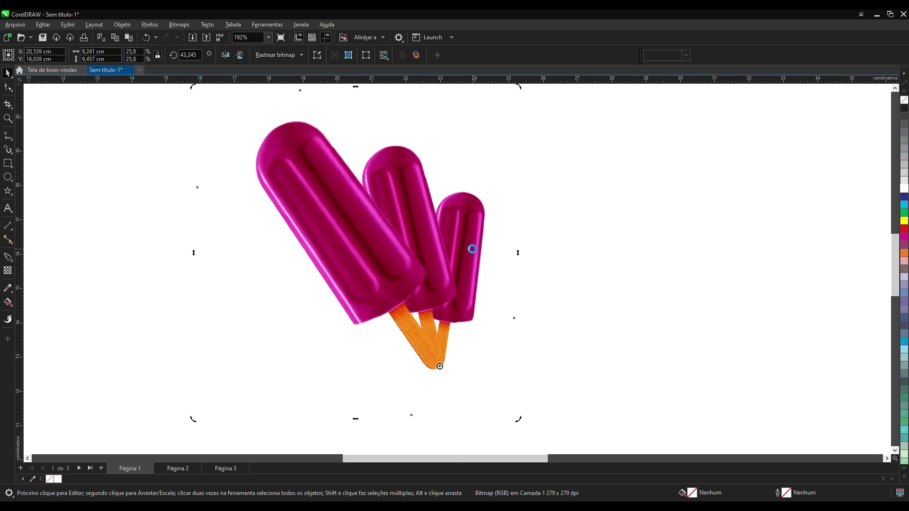
scroll(473, 254, "down", 3)
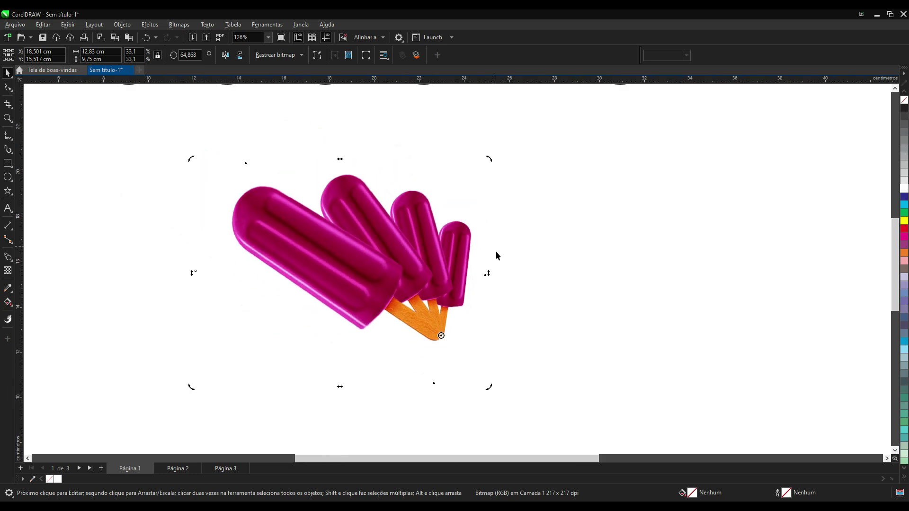
scroll(448, 253, "down", 1)
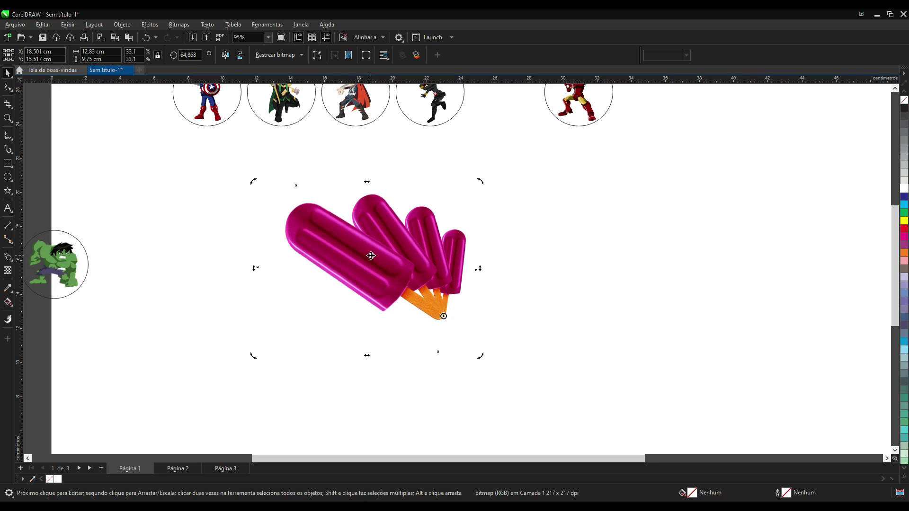
scroll(371, 256, "down", 1)
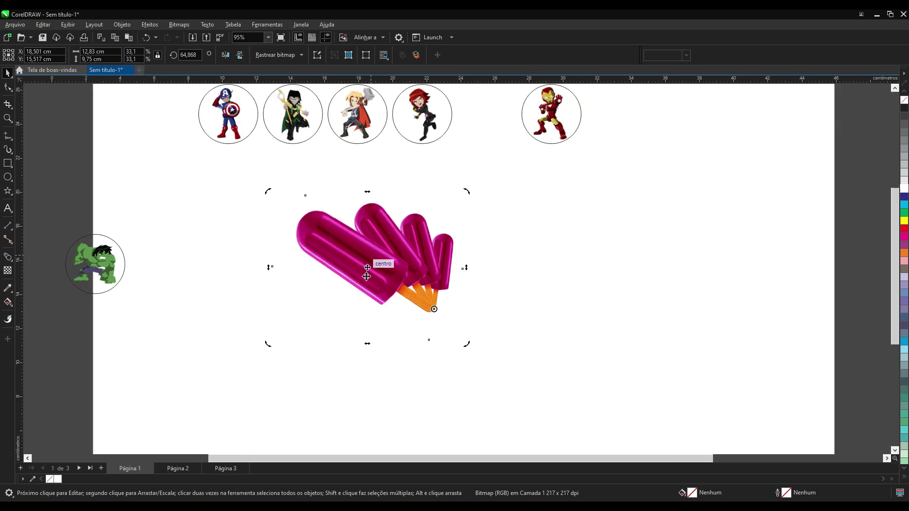
Sketch a rectangle about 2,9 × 4,9 cm in the empty area beside the fanned popsicles and set it to rotation mode.
left_click(8, 163)
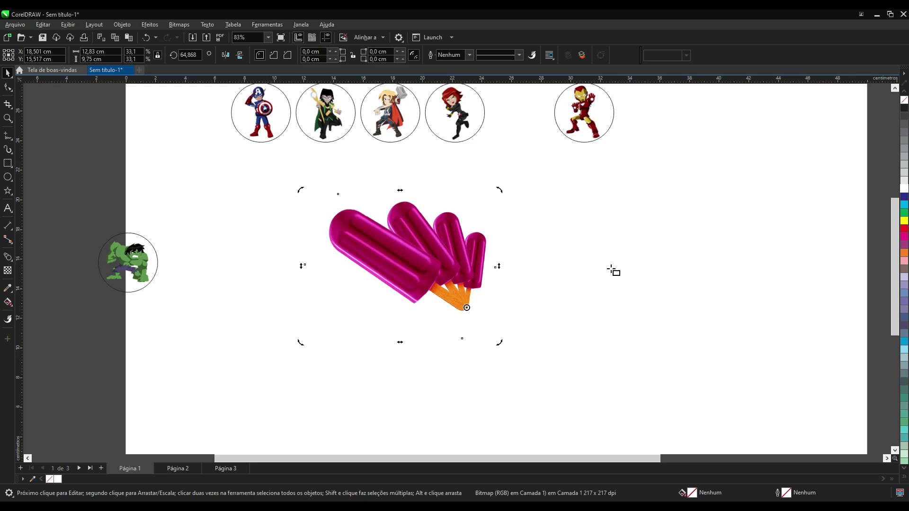
scroll(611, 269, "up", 2)
left_click_drag(578, 192, 645, 301)
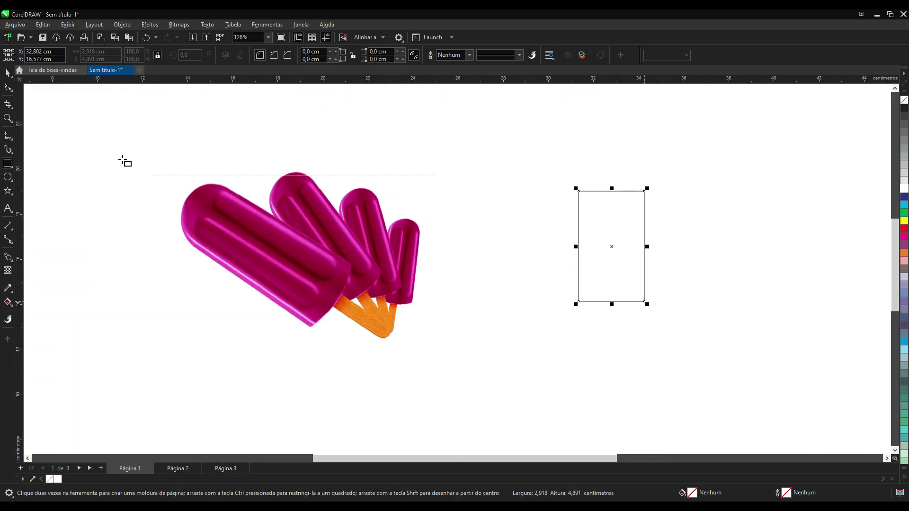
key("space")
left_click(603, 245)
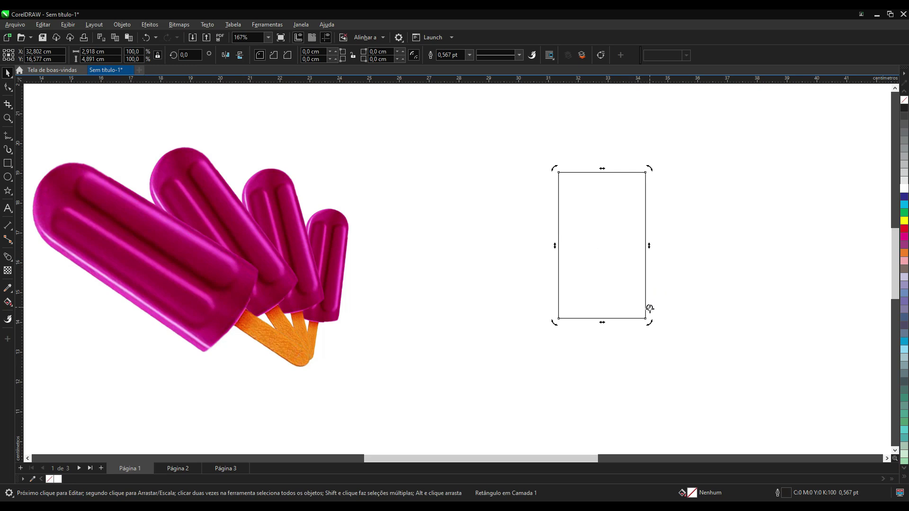
Create a rectangle copy rotated about 8° around the lower-right corner at about 114,4% scale, and delete that copy.
left_click_drag(555, 168, 518, 164)
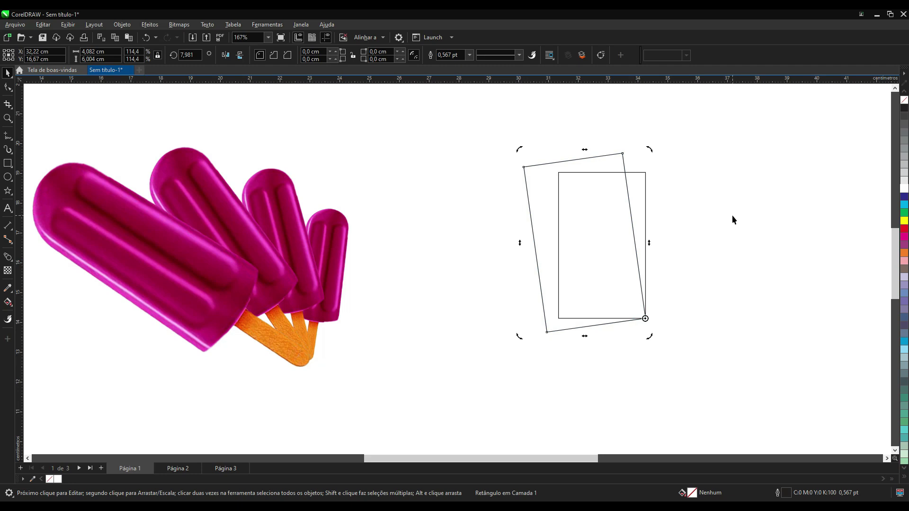
key("Delete")
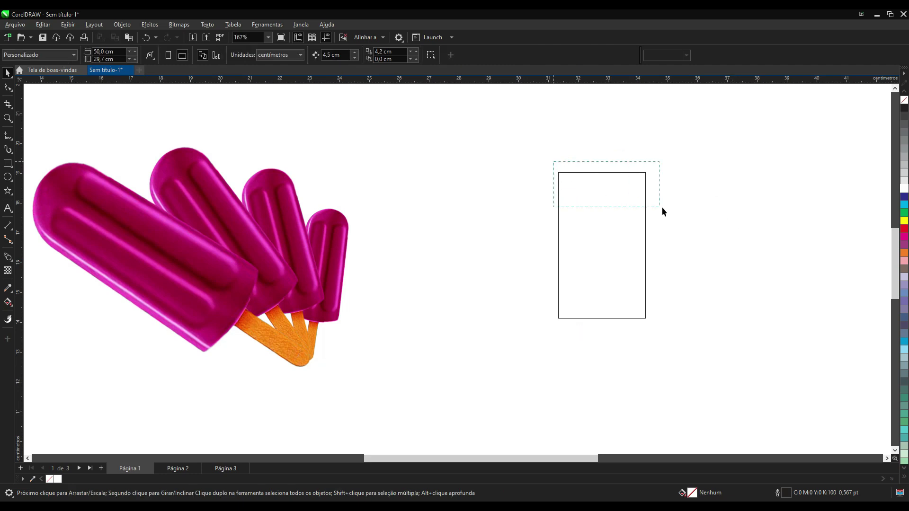
left_click_drag(662, 208, 664, 209)
Create an enlarged white-filled rectangle copy rotated about 6,8° around the lower-right corner, and repeat the duplication four times.
left_click(595, 213)
left_click_drag(560, 171, 521, 159)
key("Caps_Lock")
key("ctrl+r")
key("ctrl+r")
key("ctrl+r")
key("ctrl+r")
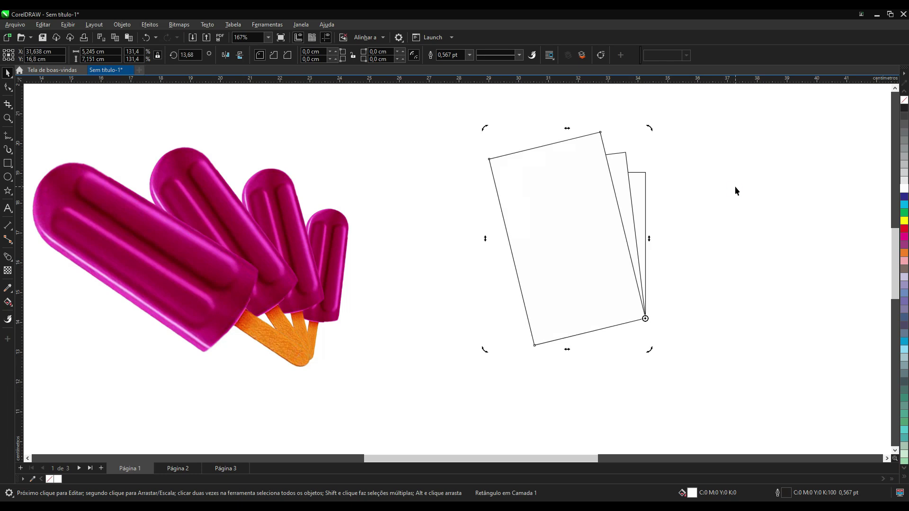
Delete all the fanned rectangles beside the popsicles.
scroll(702, 208, "down", 1)
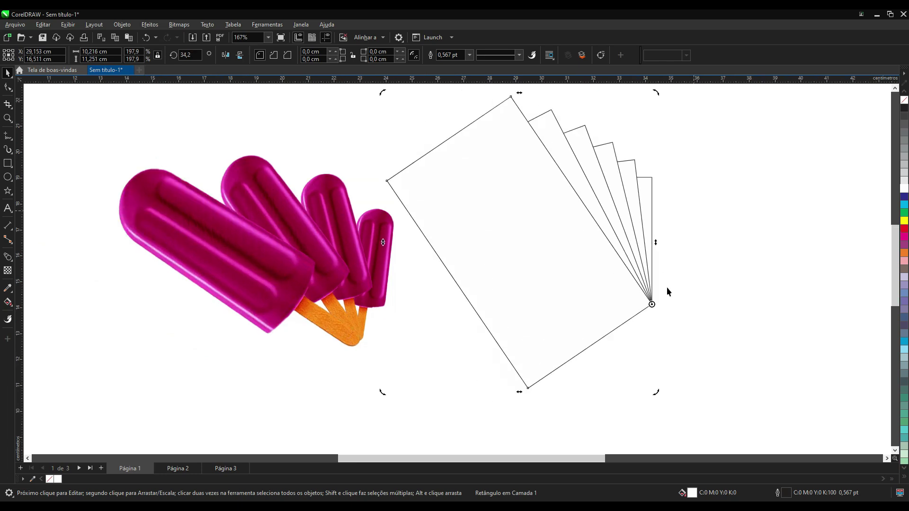
scroll(597, 205, "down", 4)
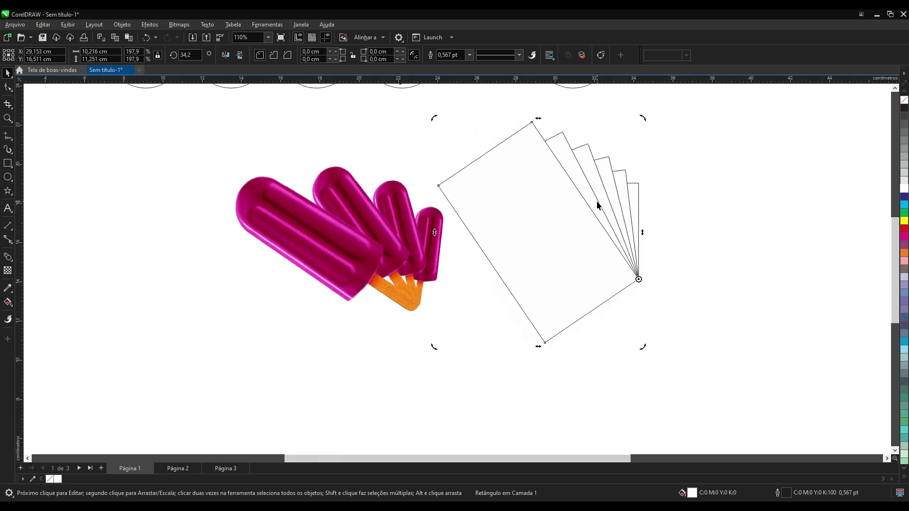
scroll(597, 204, "up", 3)
scroll(596, 200, "down", 1)
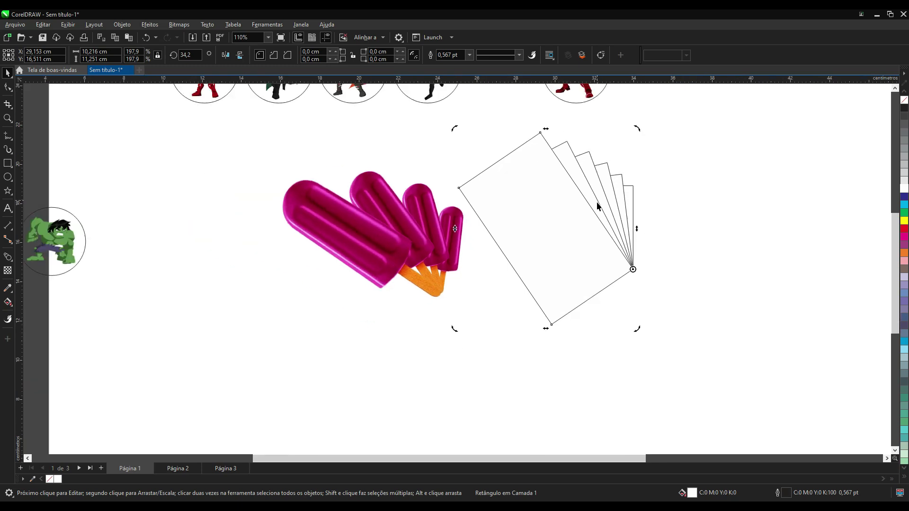
left_click(687, 220)
scroll(686, 220, "down", 2)
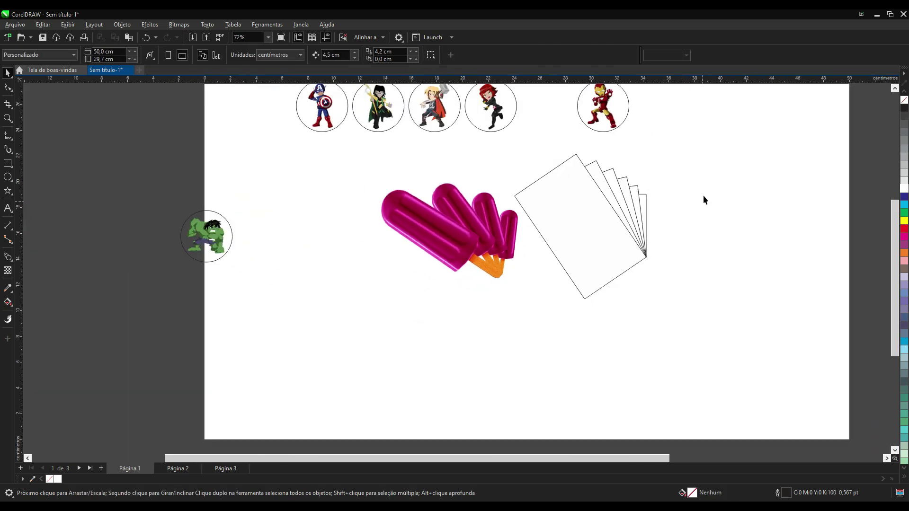
left_click(609, 243)
key("Delete")
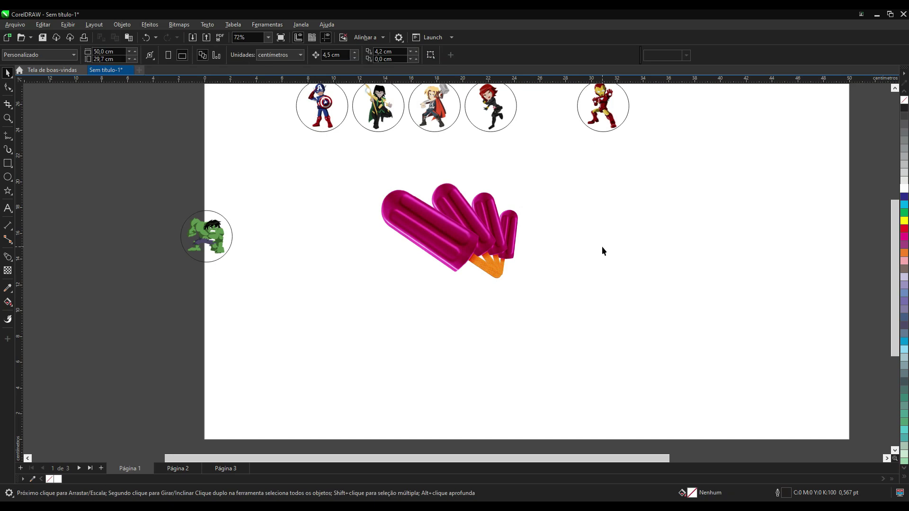
Move the largest popsicle to about X 12,1 cm, Y 16,8 cm, and switch to page 3.
left_click_drag(434, 239, 353, 220)
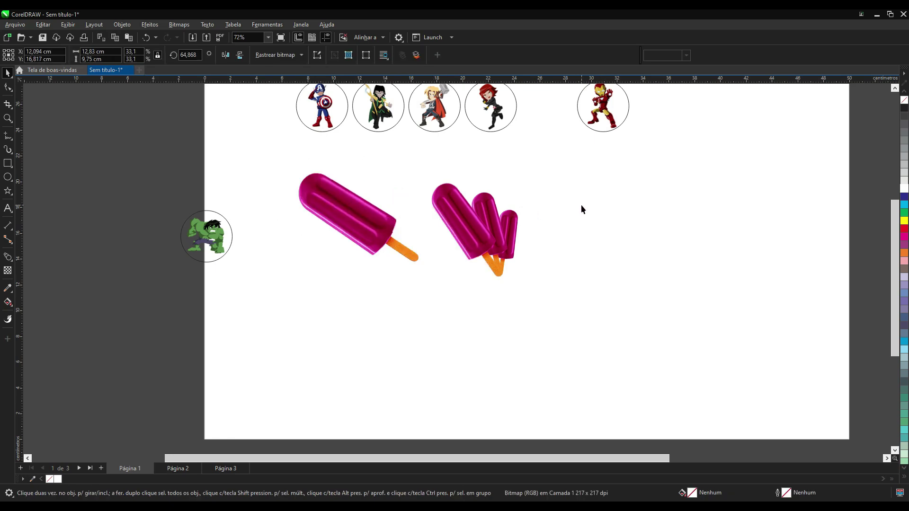
left_click(227, 468)
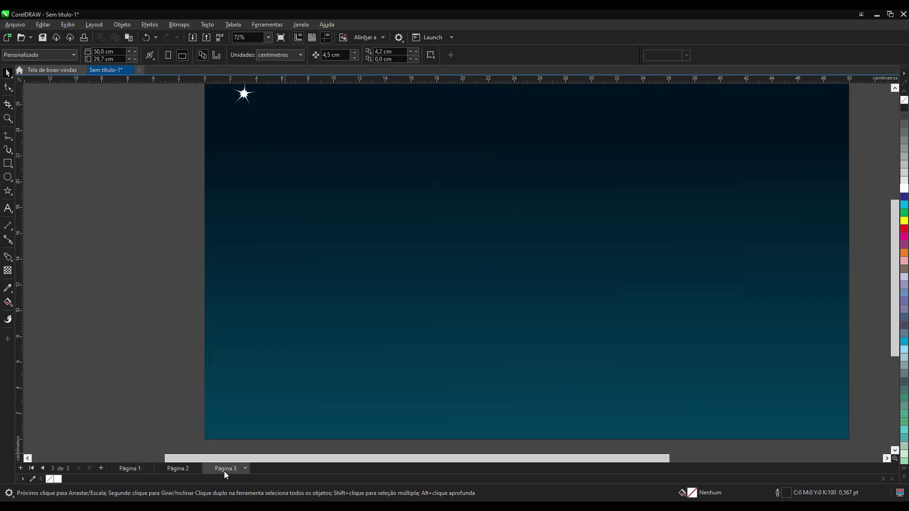
Place three freehand copies of the star across the night sky, the last at about X 17,4 cm, Y 22,8 cm.
scroll(251, 310, "down", 1)
scroll(247, 142, "up", 2)
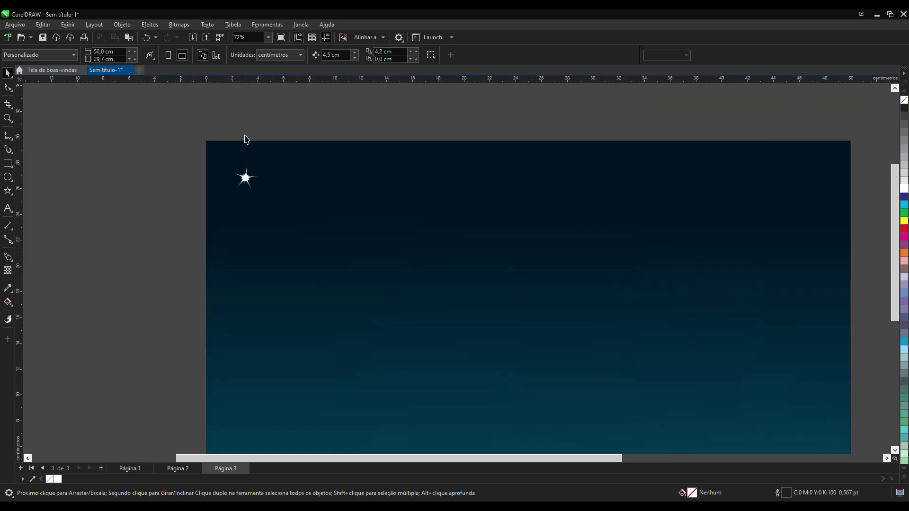
scroll(251, 227, "up", 4)
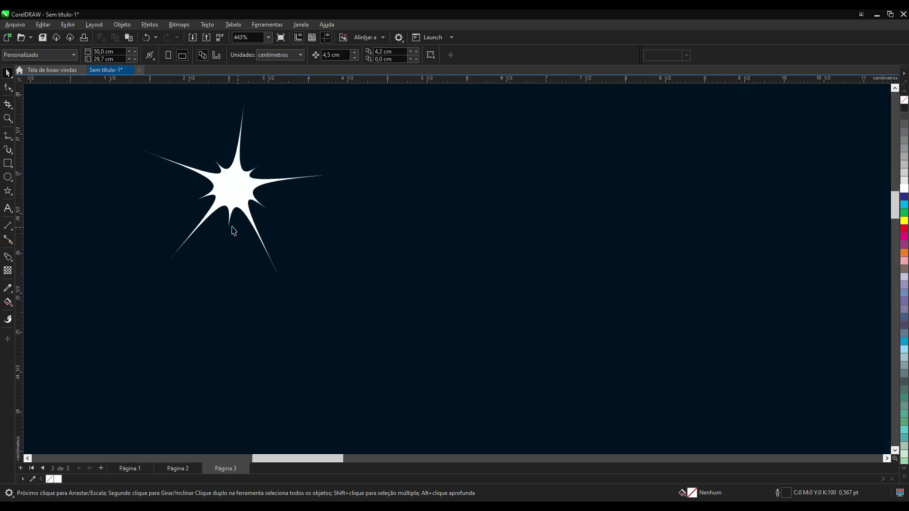
scroll(233, 229, "down", 2)
scroll(118, 237, "down", 5)
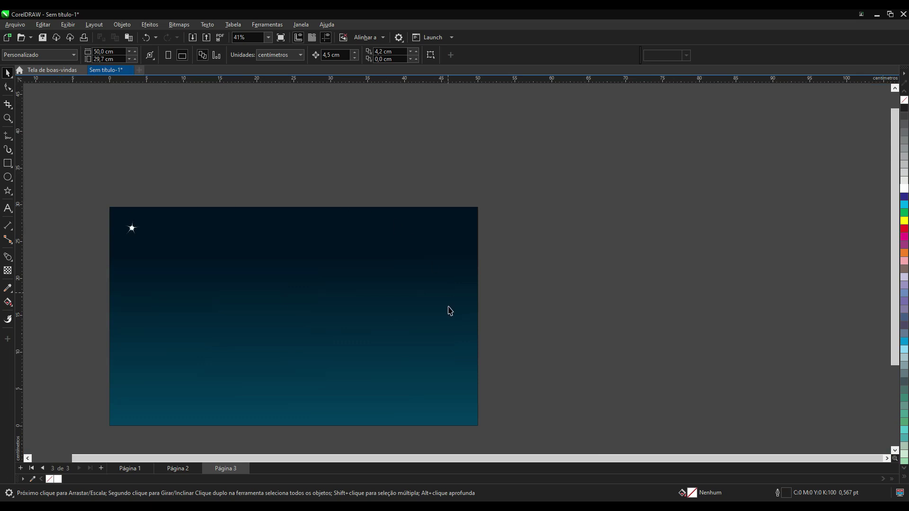
scroll(112, 226, "up", 2)
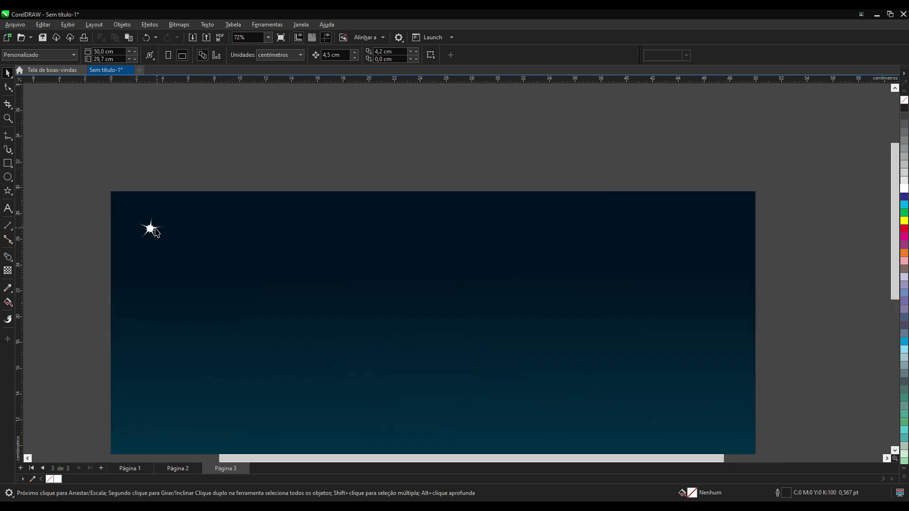
left_click_drag(156, 237, 337, 280)
Duplicate the four stars below the originals and enlarge the copied group so each star is about 3,1 cm wide.
key("F6")
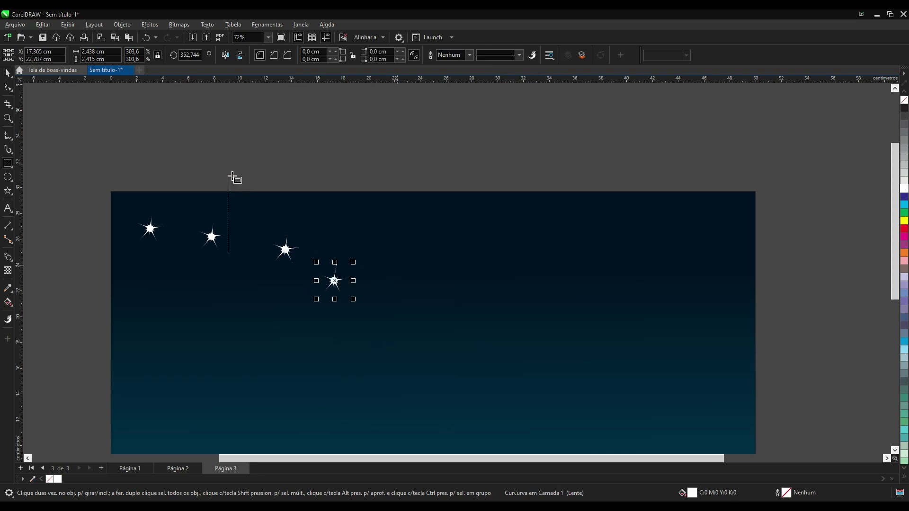
key("Escape")
left_click(7, 72)
left_click_drag(76, 133, 369, 351)
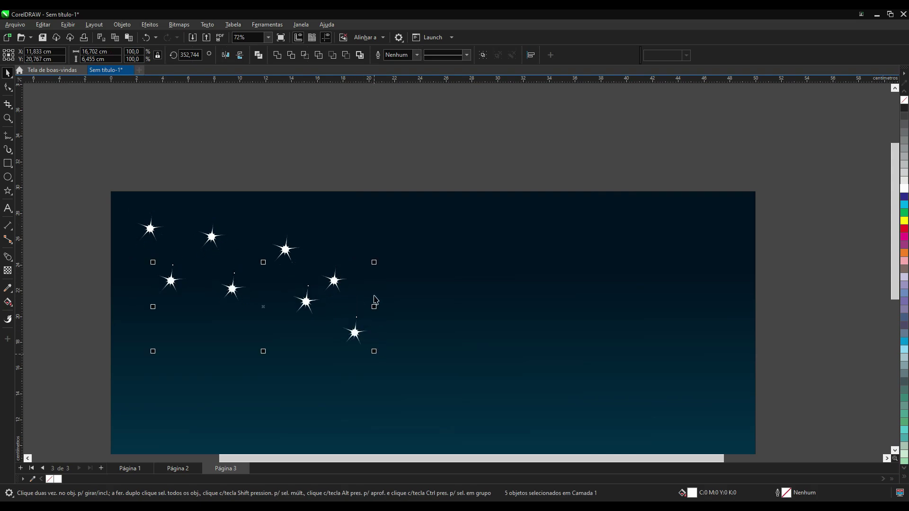
left_click_drag(374, 261, 428, 233)
left_click(481, 168)
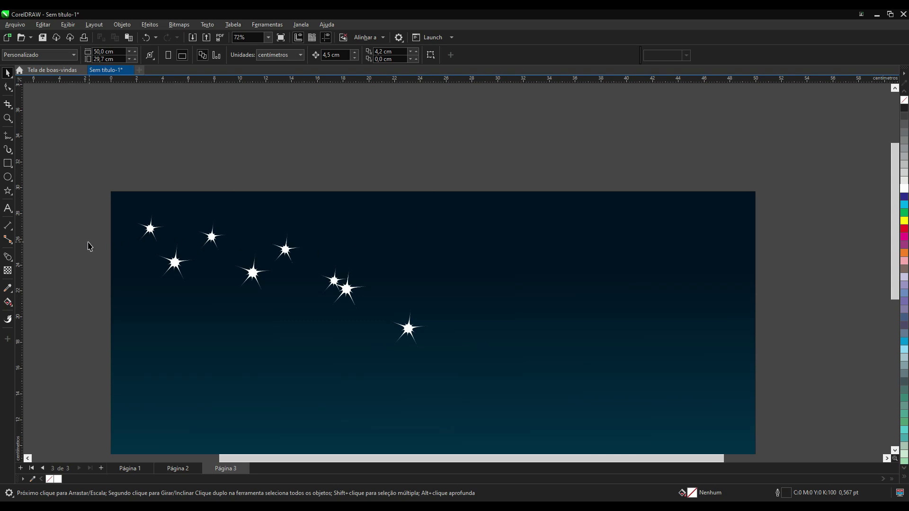
Delete all stars except the two leftmost ones, and move those two above the page's upper-left corner.
left_click_drag(193, 171, 479, 375)
key("Delete")
left_click_drag(150, 229, 139, 163)
left_click_drag(180, 265, 189, 166)
Add a small copy beside the left star, and shrink the other star to about 2,2 cm wide with a tiny copy near it.
key("z")
left_click_drag(96, 132, 314, 232)
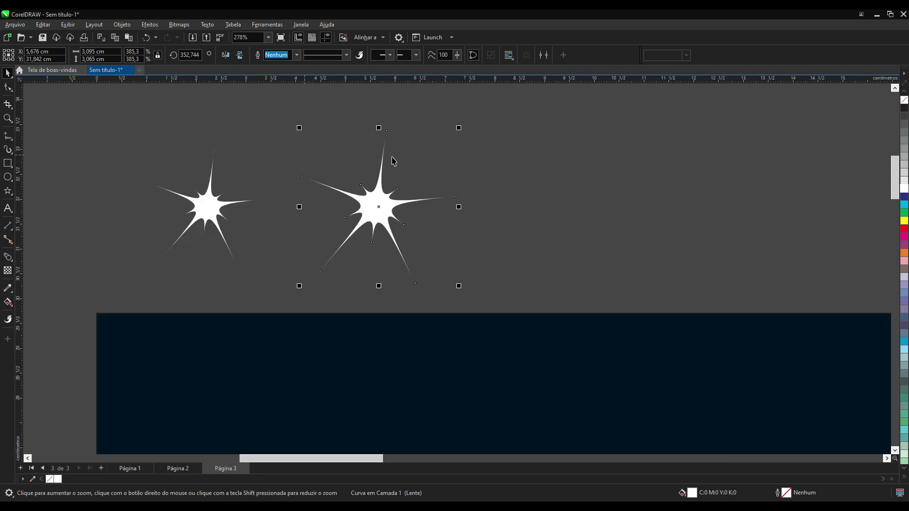
mouse_move(459, 128)
left_mouse_down()
mouse_move(385, 163)
mouse_move(360, 192)
mouse_move(345, 241)
mouse_move(309, 254)
mouse_move(268, 221)
mouse_move(358, 213)
mouse_move(476, 124)
left_mouse_up()
left_click_drag(385, 180, 484, 196)
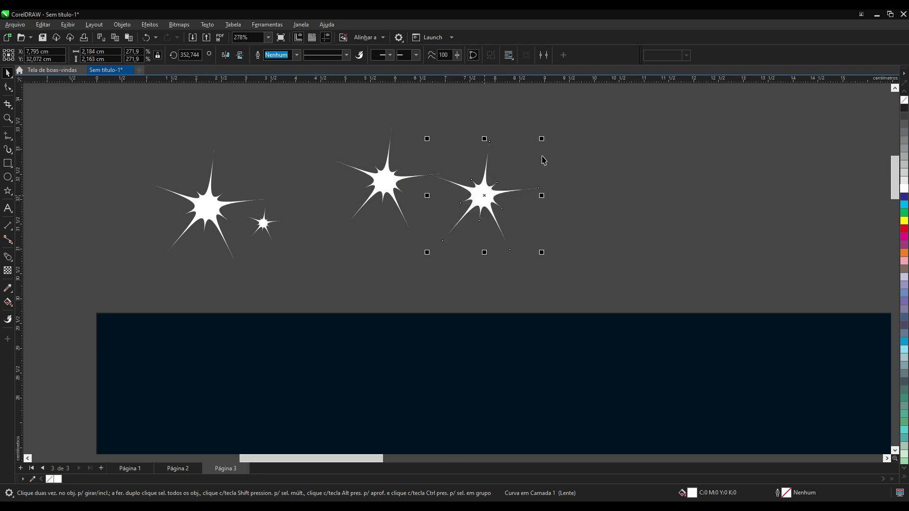
left_click_drag(542, 138, 457, 189)
Copy the middle star to its right, enlarge it to about 3,4 cm wide and place it at about X 9,2 cm, Y 32,3 cm.
left_click_drag(388, 183, 524, 184)
left_click_drag(582, 123, 645, 62)
left_click_drag(551, 176, 545, 215)
Copy the largest star to its right, shrink the copy to about 1,4 cm wide at X 11,1 cm, Y 31,8 cm, and deselect it.
scroll(447, 208, "down", 3)
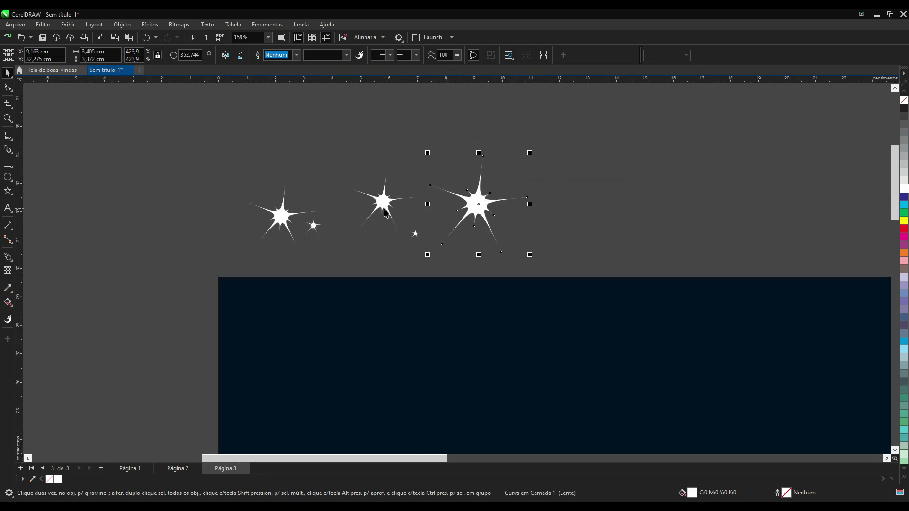
left_click_drag(510, 220, 592, 229)
left_click_drag(614, 163, 535, 217)
scroll(225, 148, "down", 4)
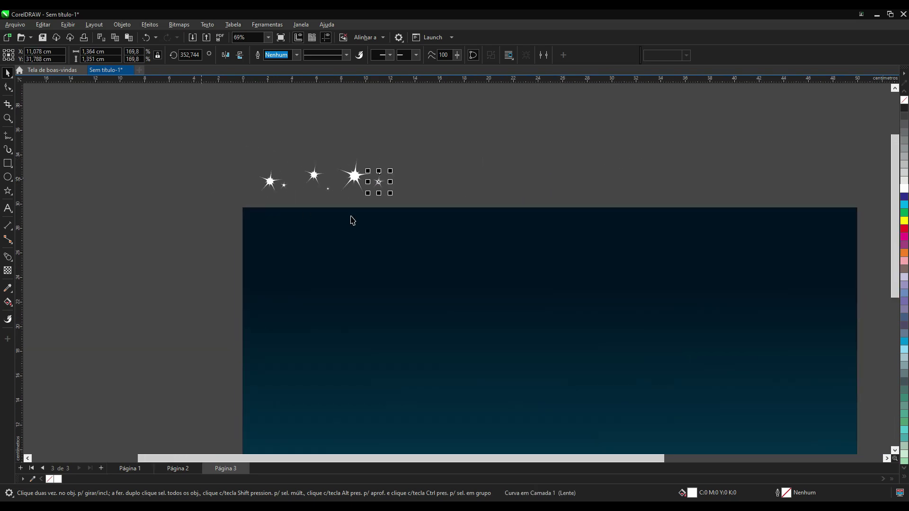
left_click(549, 185)
left_click_drag(789, 162, 809, 175)
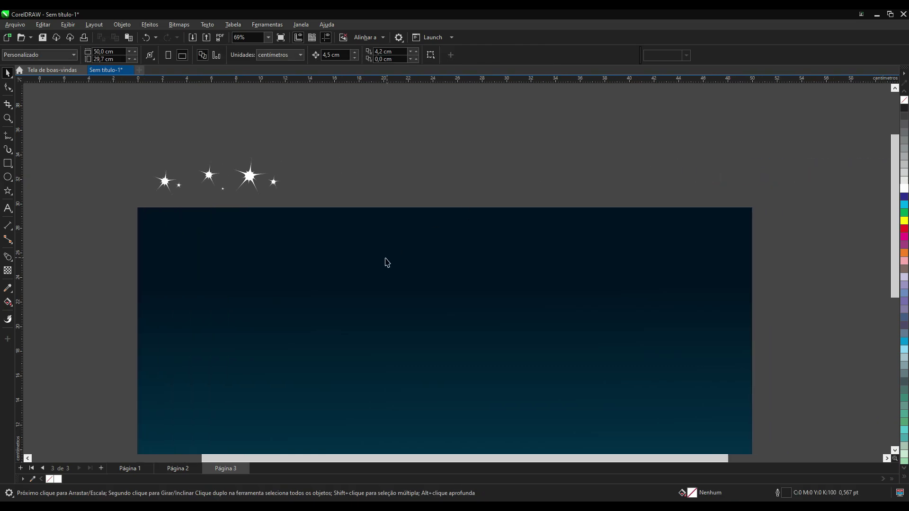
Draw a looping freehand curve about 45 × 23,7 cm across the night-sky background.
scroll(203, 204, "up", 1)
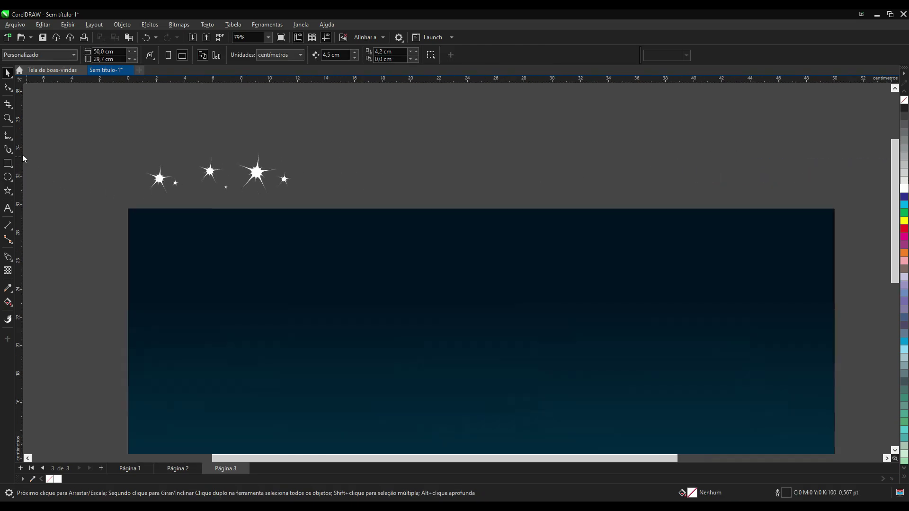
left_click(8, 136)
scroll(234, 187, "down", 3)
left_click(259, 177)
key("Escape")
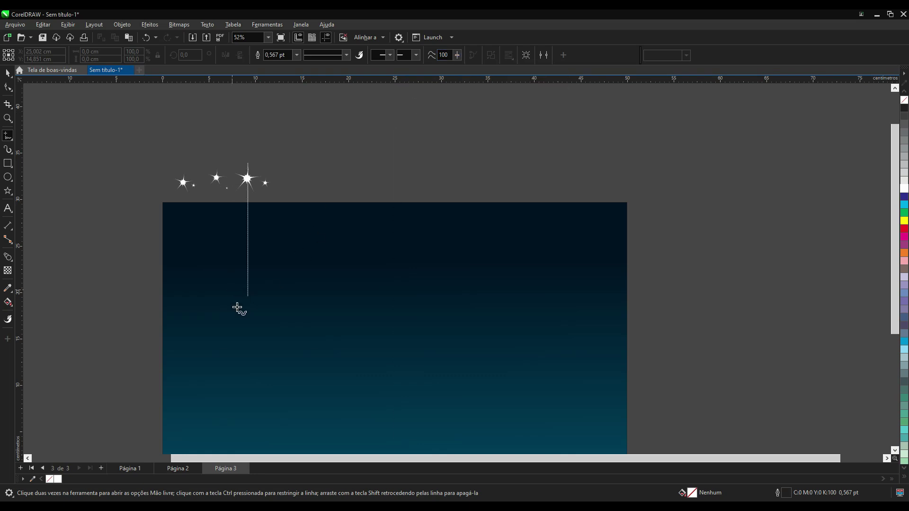
mouse_move(218, 324)
left_mouse_down()
mouse_move(191, 279)
mouse_move(310, 288)
mouse_move(319, 261)
mouse_move(293, 273)
mouse_move(327, 298)
mouse_move(382, 255)
mouse_move(432, 252)
mouse_move(436, 267)
mouse_move(428, 283)
mouse_move(393, 298)
mouse_move(410, 288)
mouse_move(469, 303)
mouse_move(511, 255)
mouse_move(545, 242)
mouse_move(546, 271)
mouse_move(488, 277)
mouse_move(518, 327)
mouse_move(491, 360)
mouse_move(413, 351)
mouse_move(394, 380)
mouse_move(332, 363)
mouse_move(369, 337)
mouse_move(375, 374)
mouse_move(246, 354)
mouse_move(191, 396)
mouse_move(251, 374)
mouse_move(282, 334)
mouse_move(334, 322)
mouse_move(463, 341)
mouse_move(494, 382)
mouse_move(602, 375)
mouse_move(573, 339)
mouse_move(492, 341)
mouse_move(455, 392)
mouse_move(408, 425)
mouse_move(304, 421)
mouse_move(249, 442)
mouse_move(287, 454)
mouse_move(322, 407)
mouse_move(270, 406)
left_mouse_up()
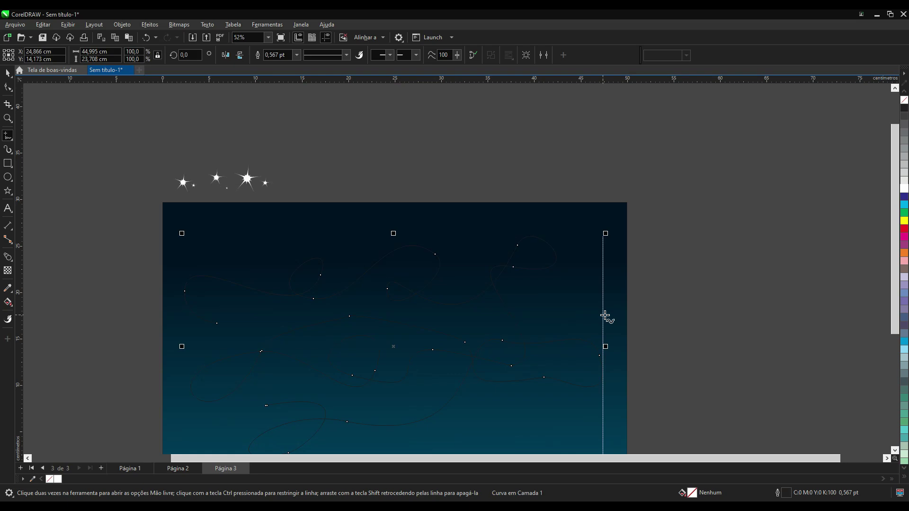
Open the Fit Objects to Path docker (Ajustar objetos ao caminho).
left_click(302, 24)
mouse_move(360, 151)
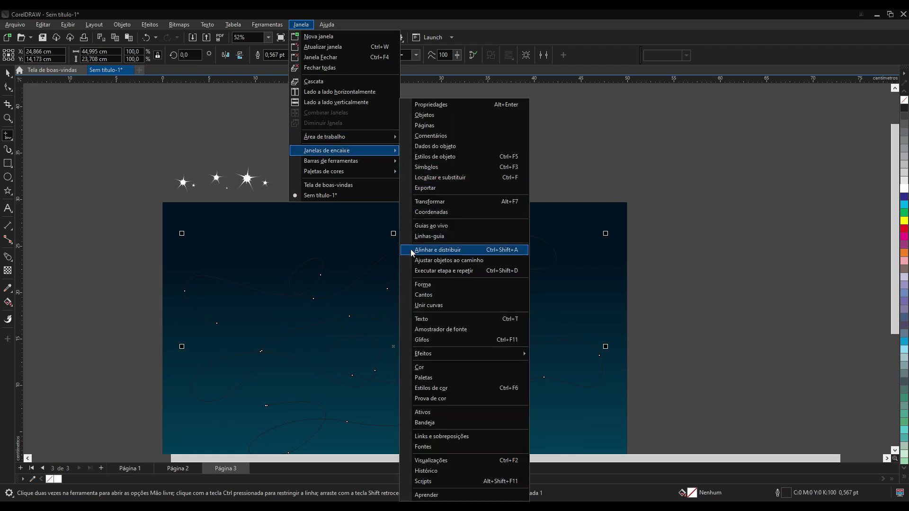
left_click(443, 261)
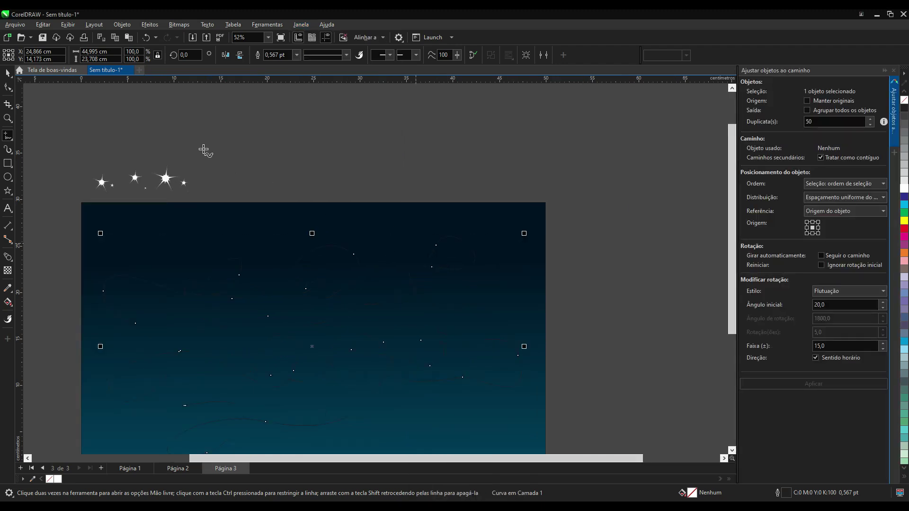
Try to fit the six stars along the freehand curve with 50 duplicates, and undo the result.
left_click(8, 75)
left_click_drag(65, 136, 239, 204)
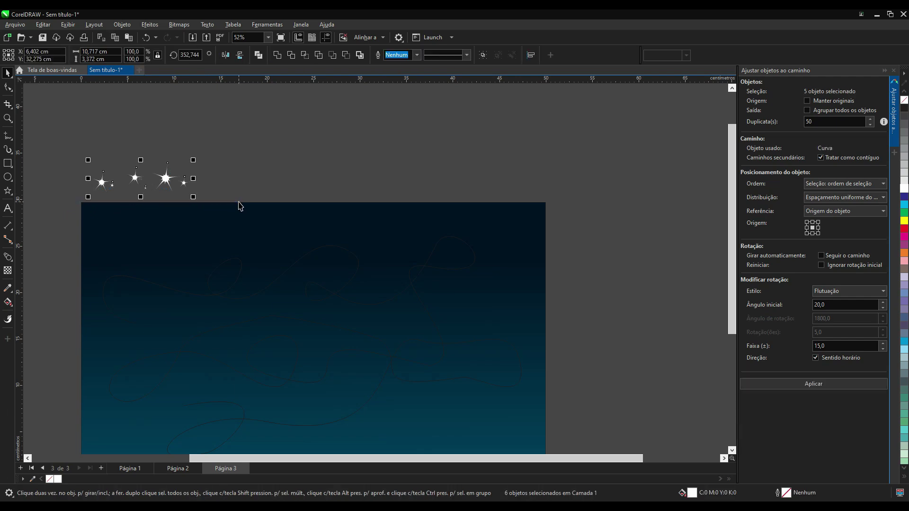
left_click(396, 375, "shift")
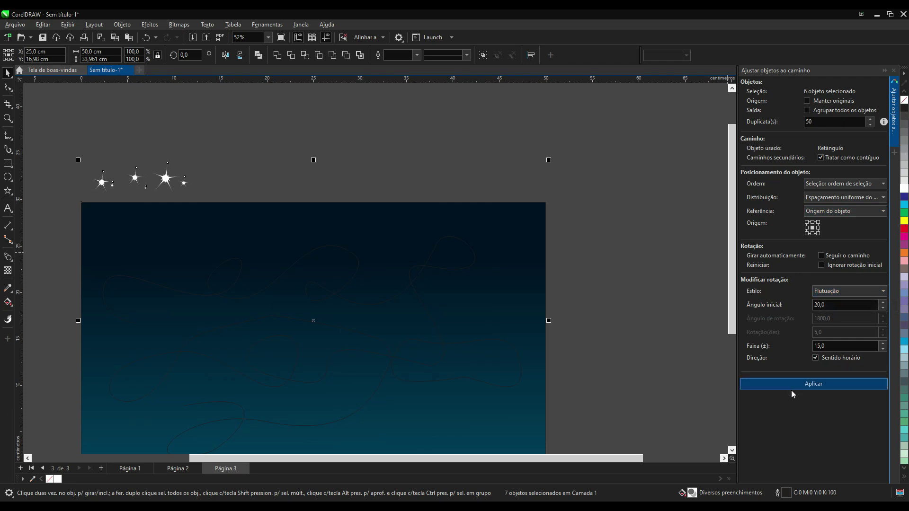
left_click(815, 385)
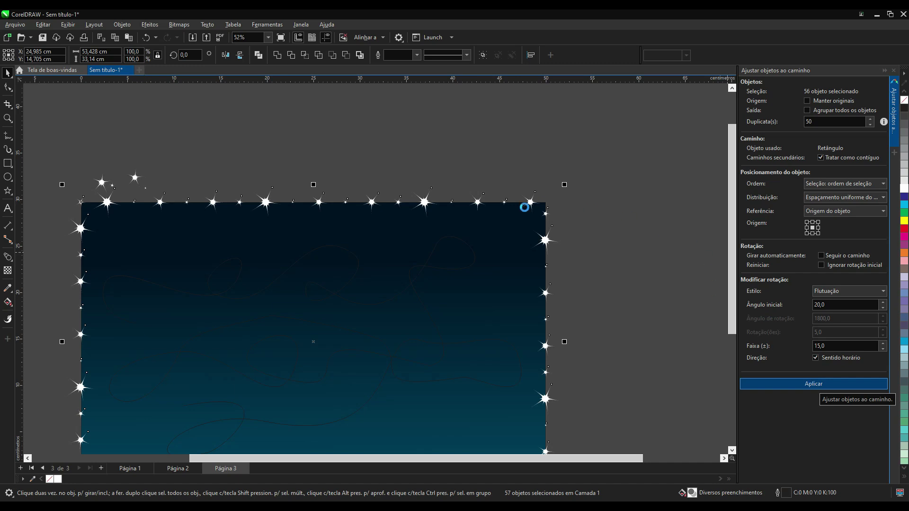
key("ctrl+z")
left_click(592, 222)
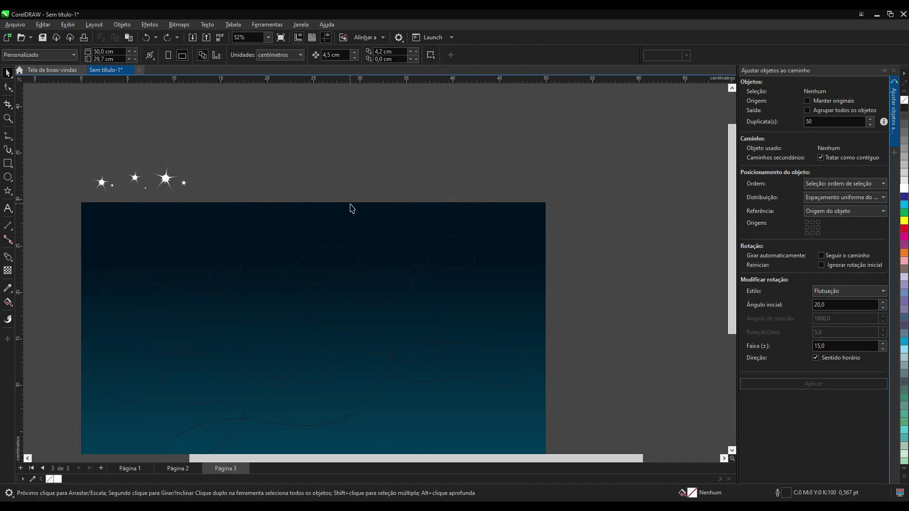
Fit the six stars along the freehand curve again with 50 duplicates, selecting the stars first and the curve last.
left_click_drag(50, 150, 218, 209)
left_click(263, 268, "shift")
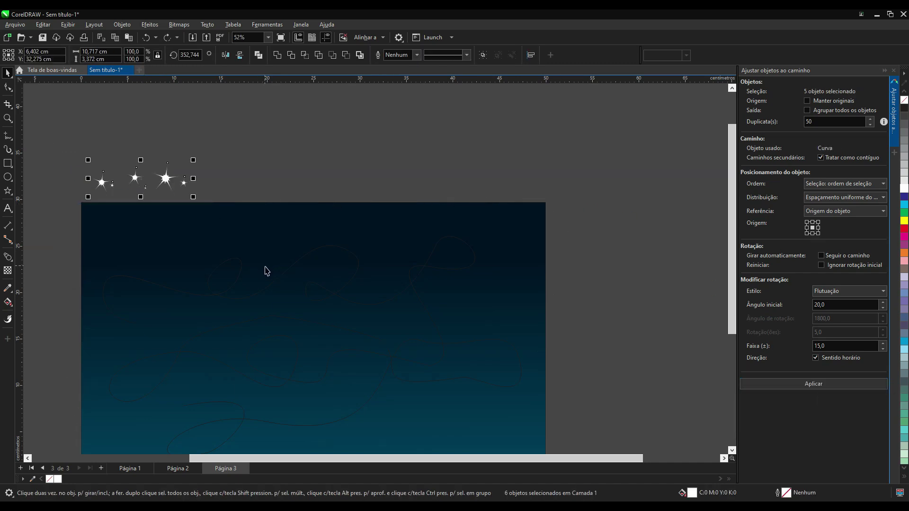
scroll(319, 270, "up", 5)
scroll(325, 274, "up", 1)
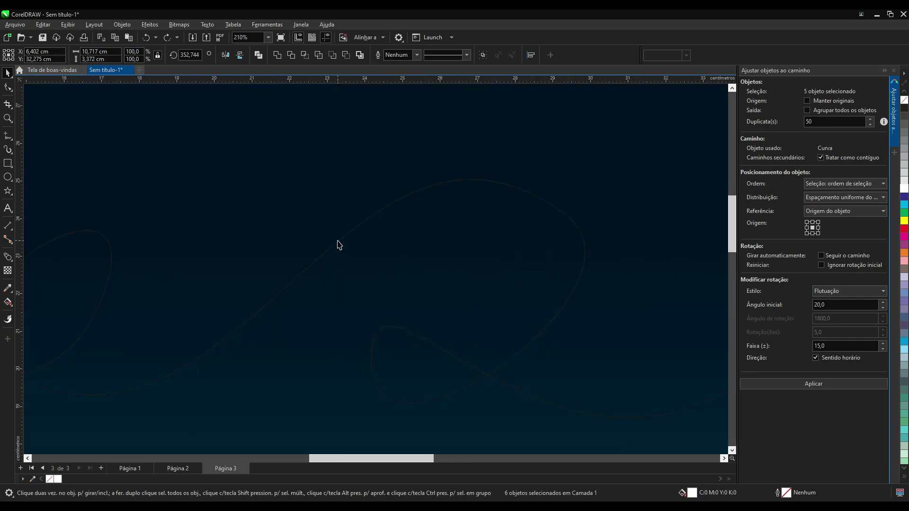
left_click(351, 232, "shift")
scroll(403, 256, "down", 8)
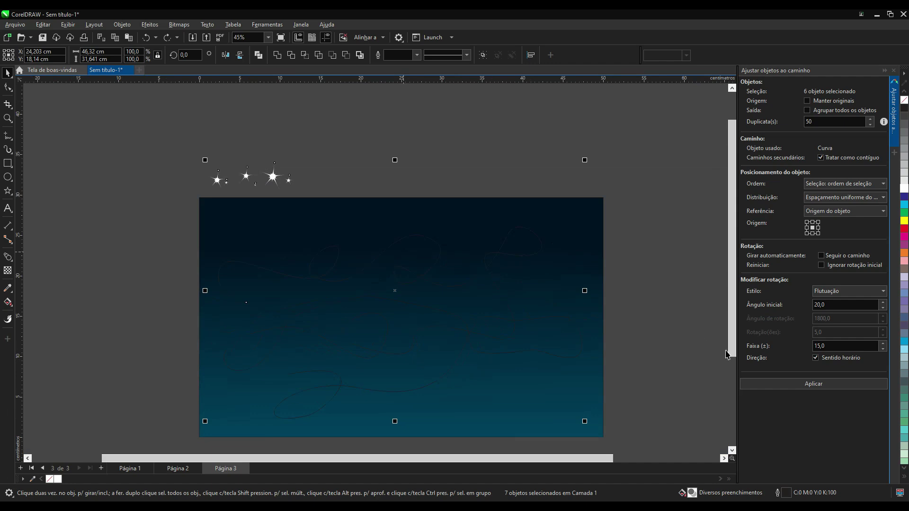
left_click(807, 384)
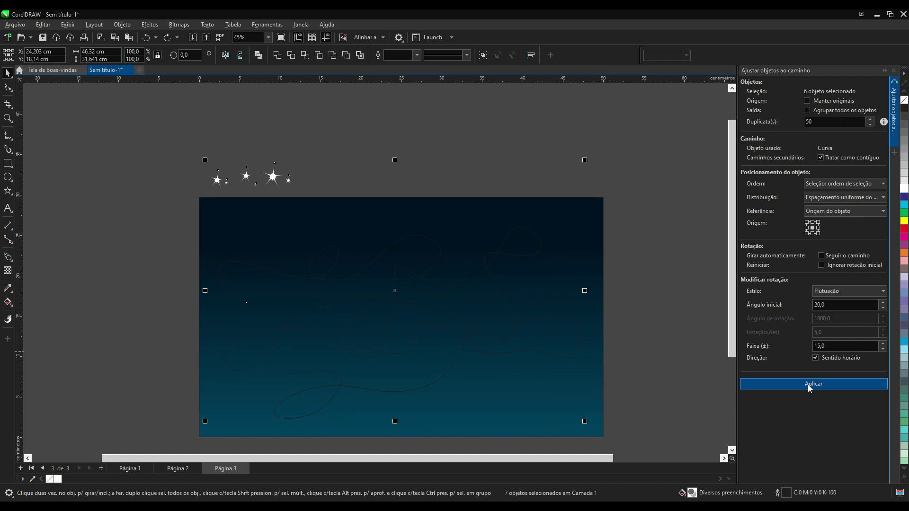
left_click(808, 384)
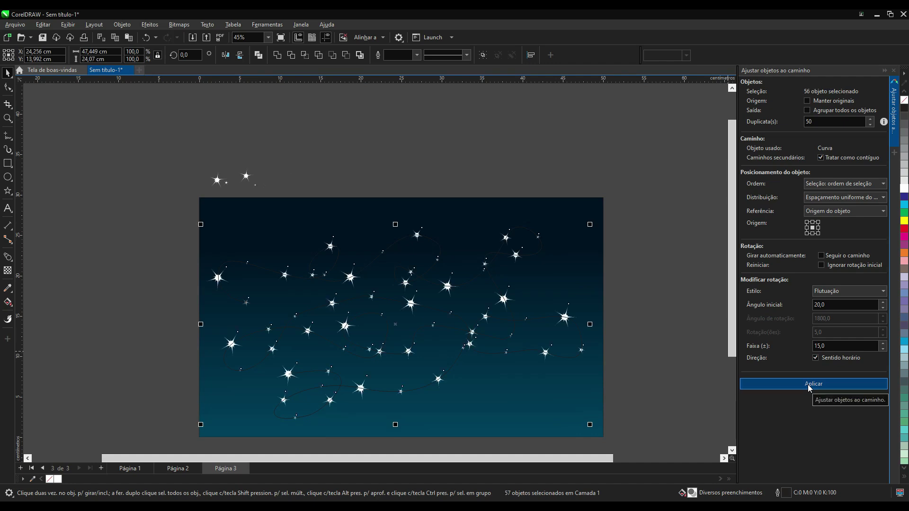
Delete the freehand curve and the leftover source stars above the background.
left_click(376, 179)
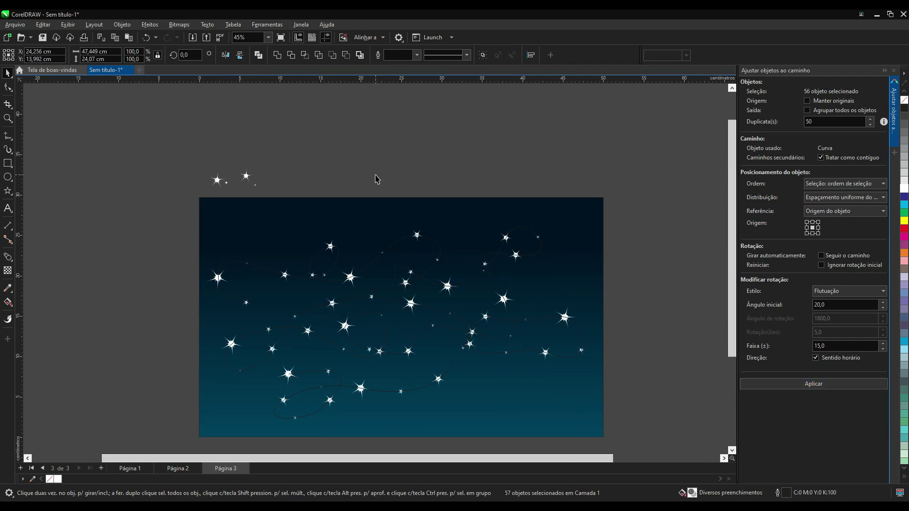
left_click(394, 245)
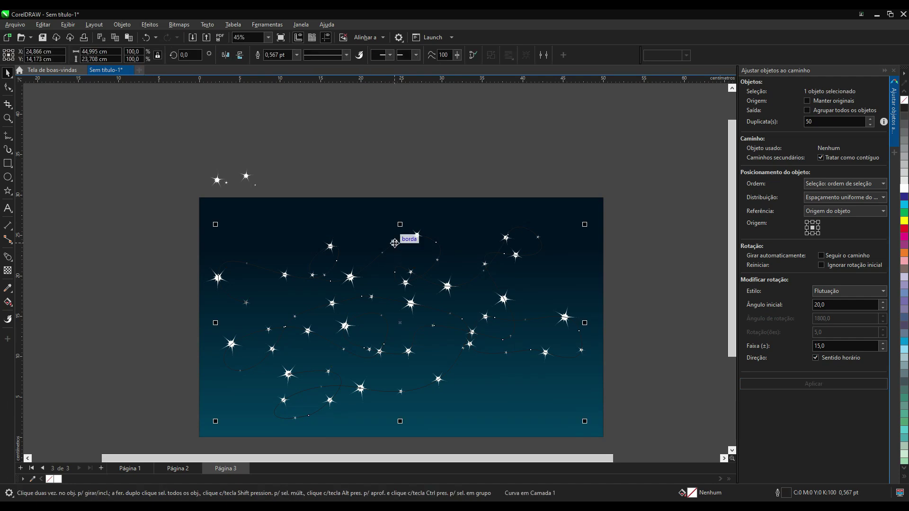
key("Escape")
left_click_drag(178, 151, 317, 216)
key("Delete")
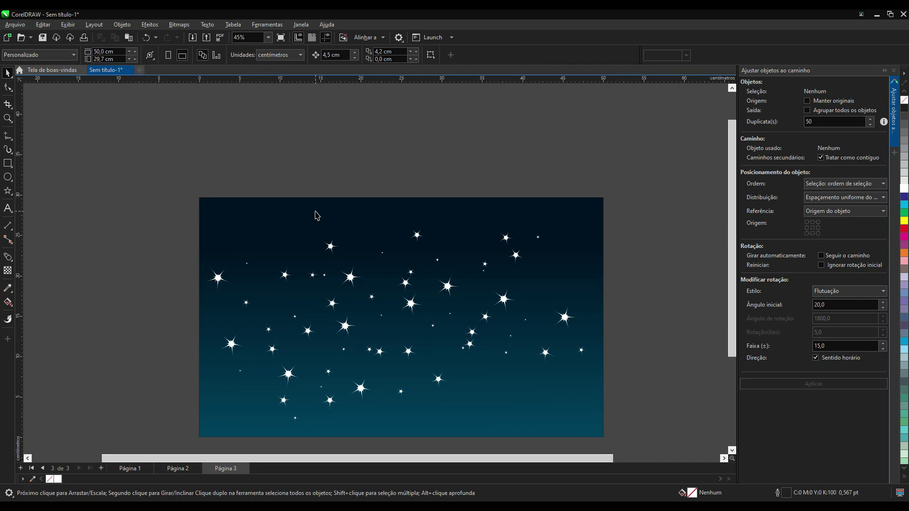
Scale all the distributed stars to 52,4%, about 24,9 × 12,6 cm, in the background's upper-left area.
left_click_drag(159, 164, 639, 431)
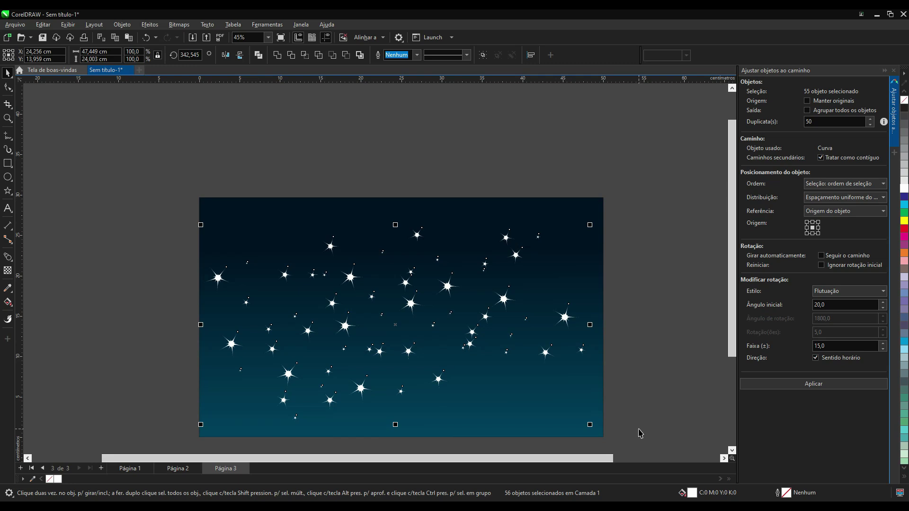
left_click_drag(590, 424, 385, 300)
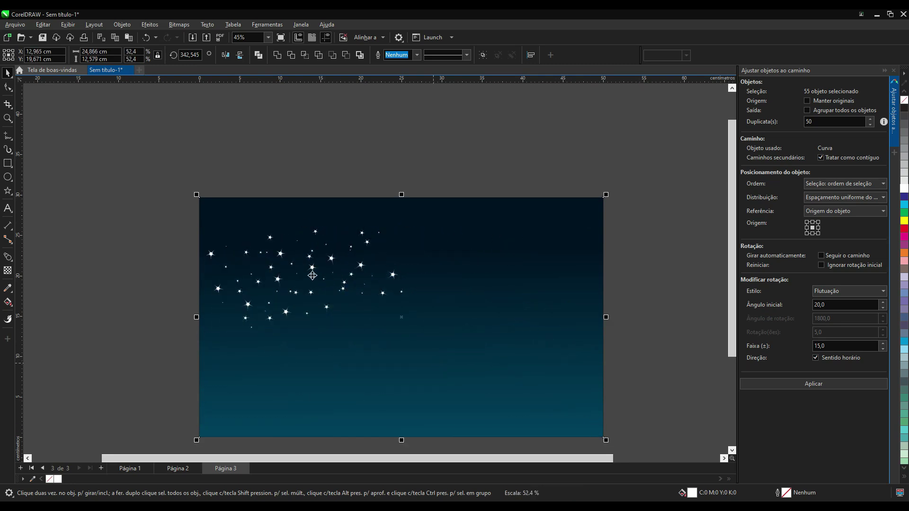
left_click(225, 185)
Copy the reduced star cluster to spread it over the background's upper half and lower-left area.
left_click_drag(171, 159, 445, 343)
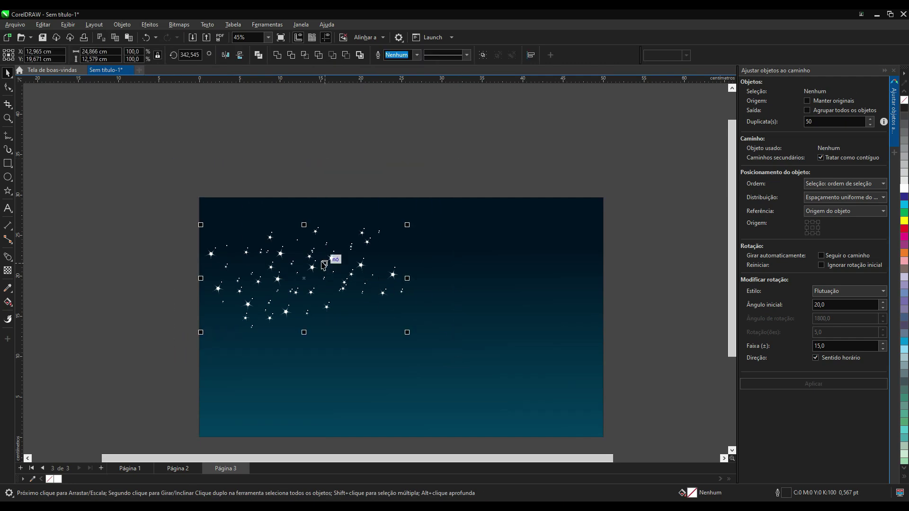
left_click_drag(332, 262, 356, 304)
left_click_drag(416, 272, 374, 299)
left_click(350, 300)
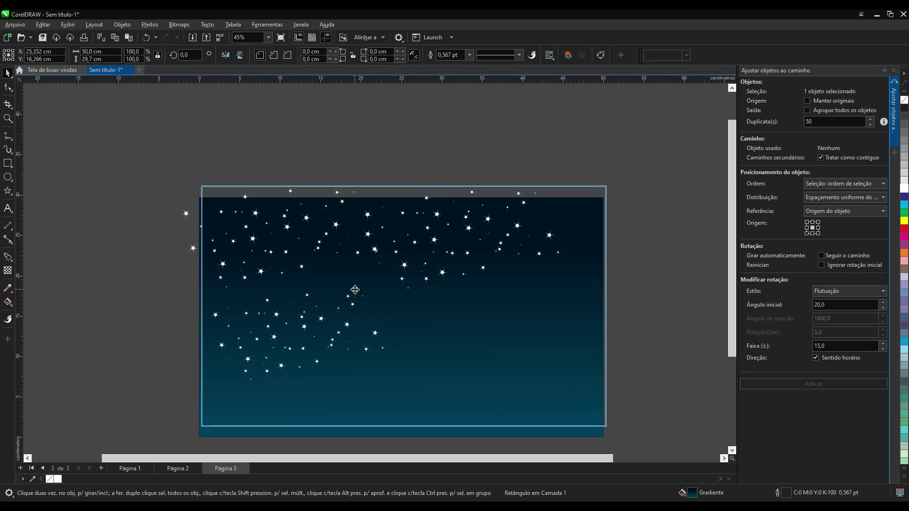
key("Escape")
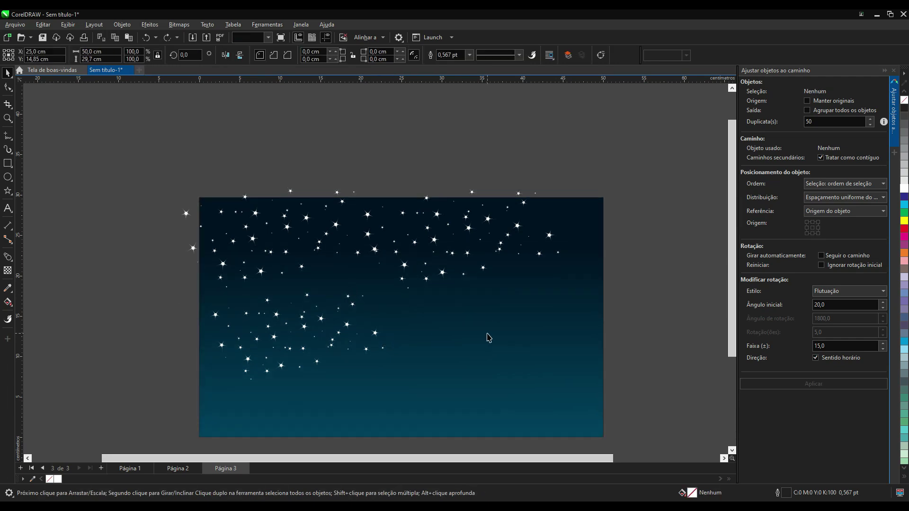
right_click(487, 333)
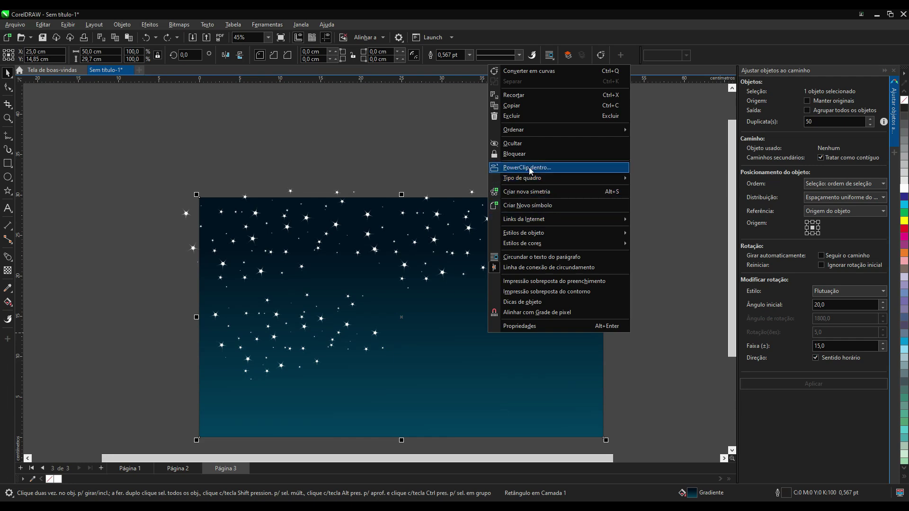
key("Escape")
key("Escape")
Copy the lower-left star cluster, about 21,8 × 11,8 cm, to X 33,2 cm, Y 13,0 cm and deselect it.
left_click_drag(168, 277, 413, 410)
left_click_drag(436, 323, 564, 321)
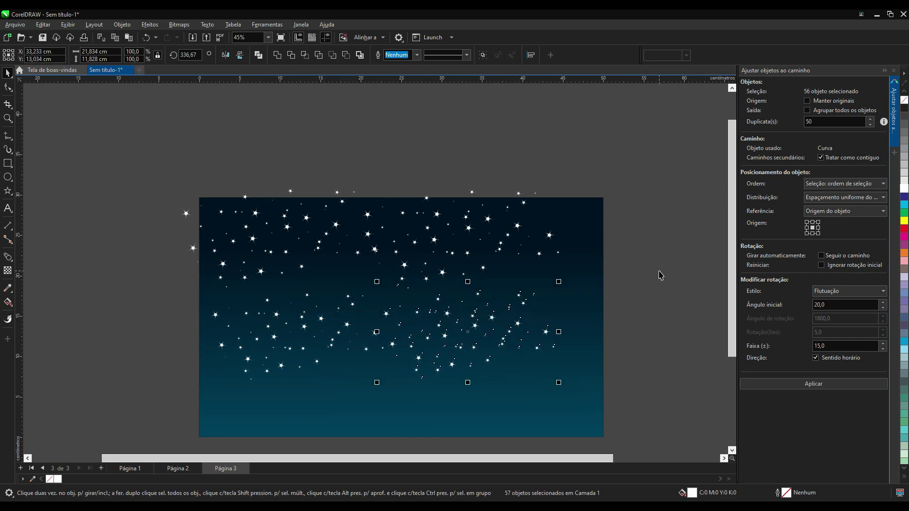
left_click(661, 276)
Copy a small group of stars, about 9,7 × 4,9 cm, into the gap around X 18,6 cm, Y 19,9 cm.
scroll(345, 280, "up", 3)
left_click_drag(306, 274, 420, 175)
left_click_drag(377, 262, 369, 295)
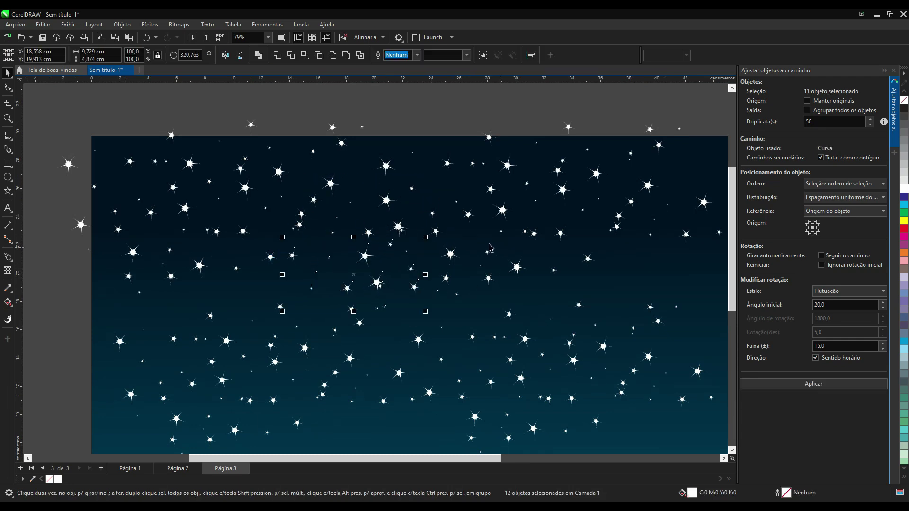
Copy a group of stars, about 12,7 × 9,3 cm, into the sparse area near the background's right edge.
scroll(490, 248, "down", 2)
left_click(497, 275)
left_click_drag(492, 284, 617, 275)
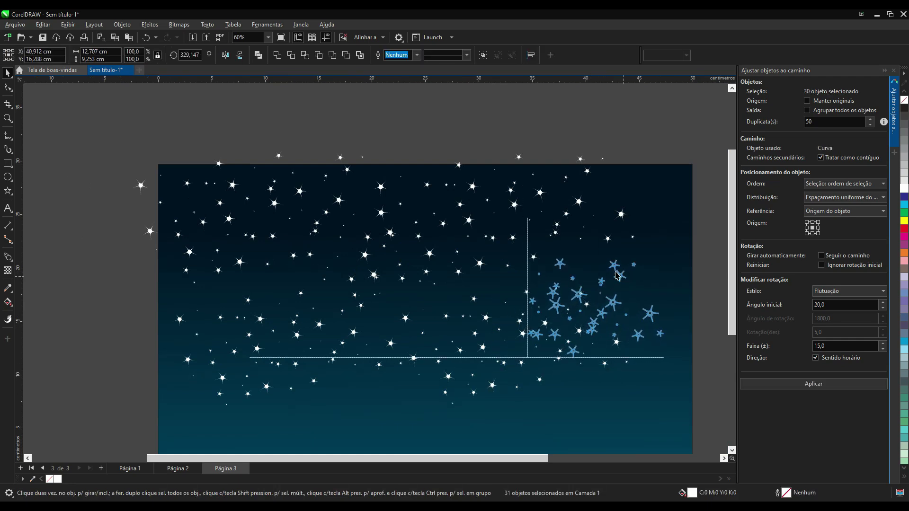
key("Escape")
Copy a group of stars, about 16,4 × 12,1 cm, into the background's left side around X 8,8 cm, Y 14,8 cm.
scroll(553, 244, "down", 1)
left_click(250, 237)
left_click_drag(202, 263, 388, 364)
left_click_drag(345, 298, 340, 284)
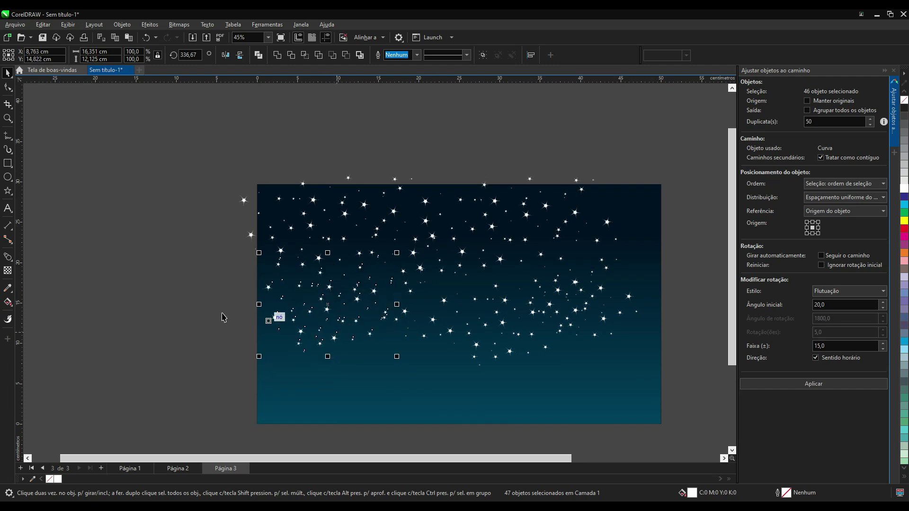
left_click(248, 197)
Copy the whole star field, about 46 × 19,5 cm, downward over the background's lower part and deselect it.
left_click(637, 200)
left_click_drag(197, 173, 683, 365)
scroll(683, 365, "down", 1)
left_click_drag(502, 220, 462, 297)
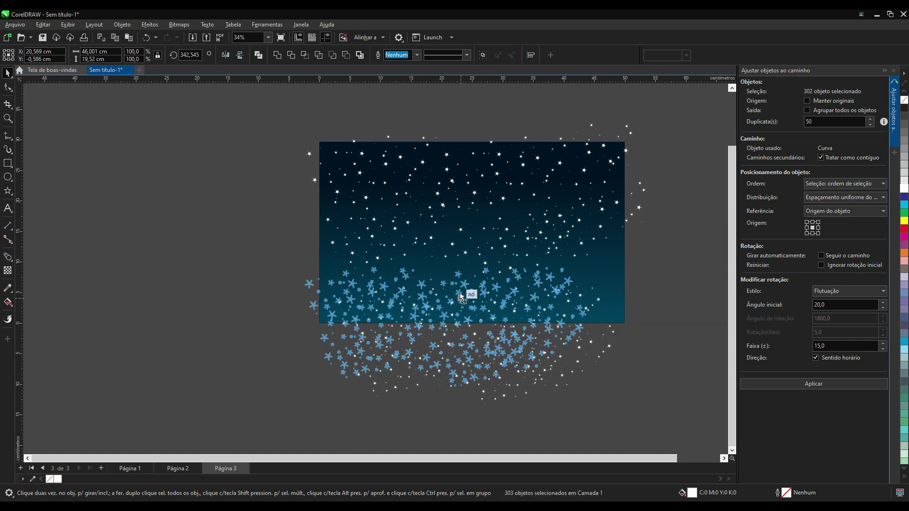
key("Escape")
key("Escape")
Delete the stars that spill out below the background.
scroll(458, 210, "up", 1)
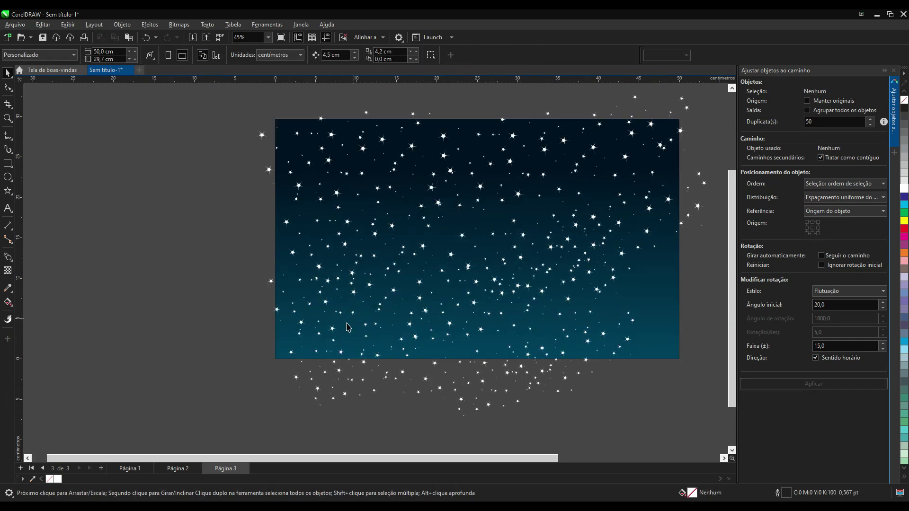
left_click_drag(267, 366, 654, 455)
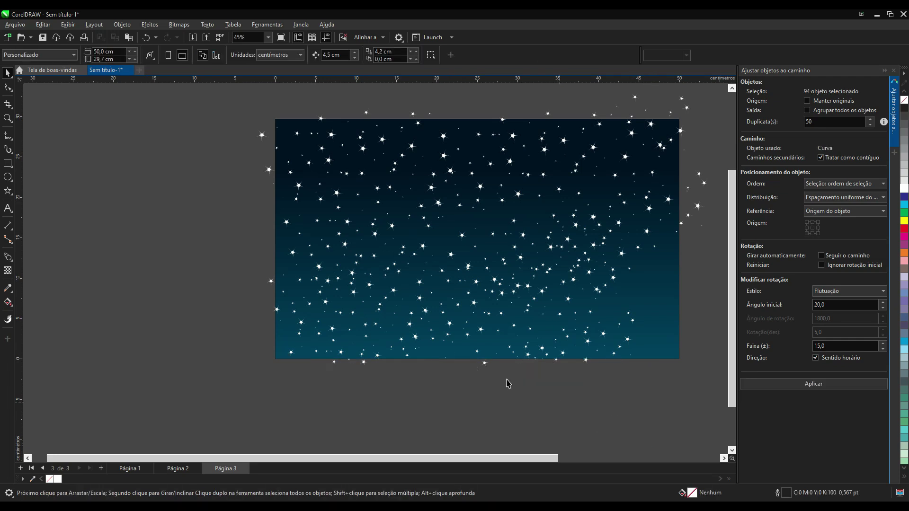
scroll(507, 383, "down", 1)
key("Escape")
Delete the stars overhanging the background's left, top and upper-right edges.
left_click_drag(296, 146, 326, 377)
left_click_drag(299, 147, 657, 186)
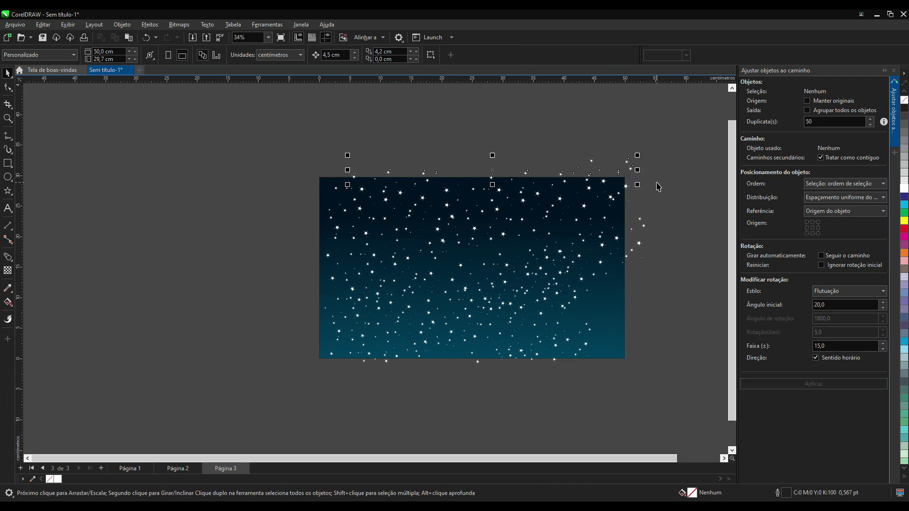
key("Escape")
Copy a group of stars, about 7,9 × 10,4 cm, to the background's lower-right edge at X 48,7 cm, Y 8,1 cm.
scroll(629, 298, "up", 2)
left_click_drag(672, 284, 532, 375)
left_click_drag(562, 335, 634, 309)
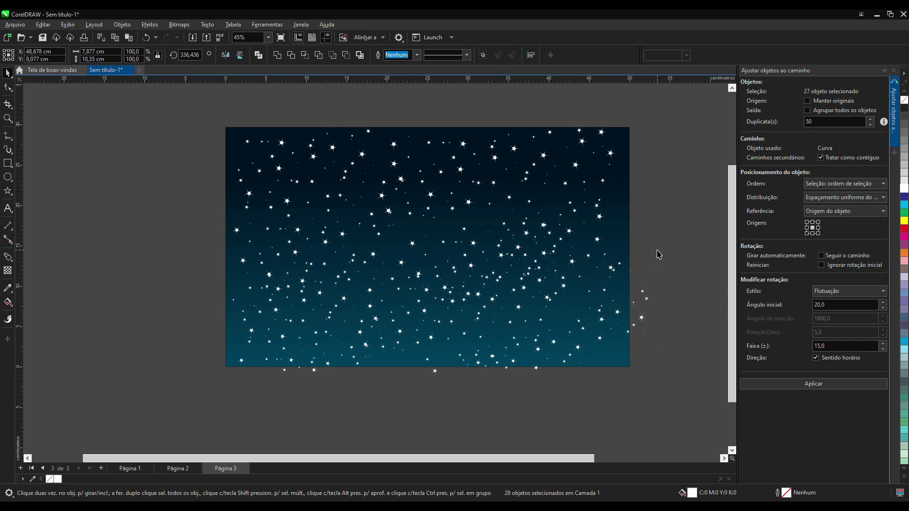
left_click(659, 254)
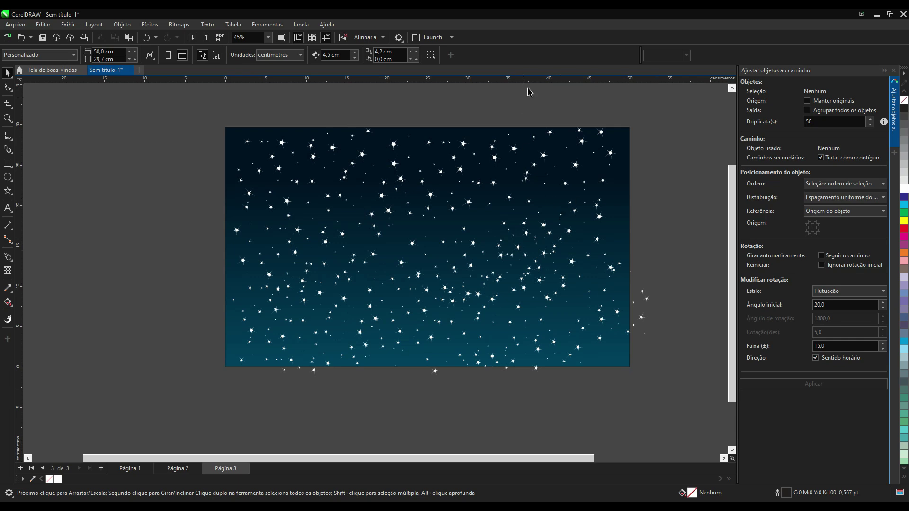
Close the Fit Objects to Path docker (Ajustar objetos ao caminho).
left_click_drag(731, 186, 732, 180)
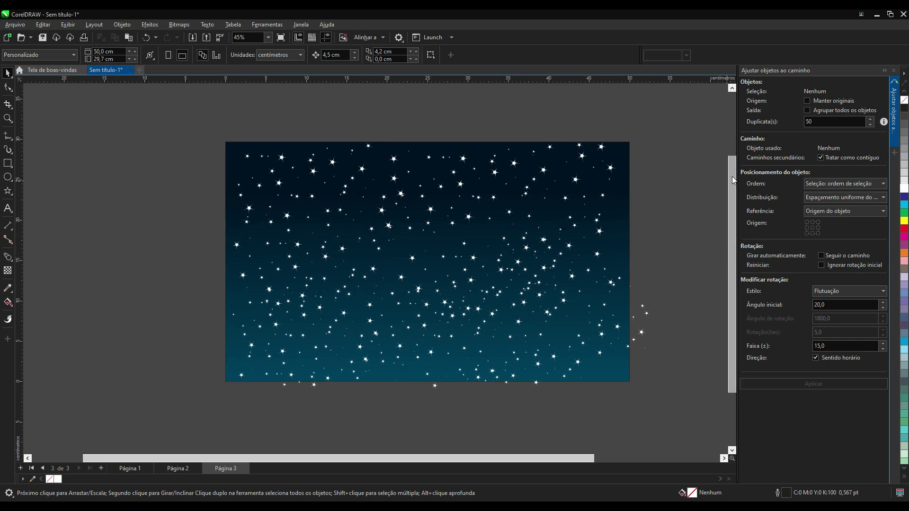
left_click(894, 72)
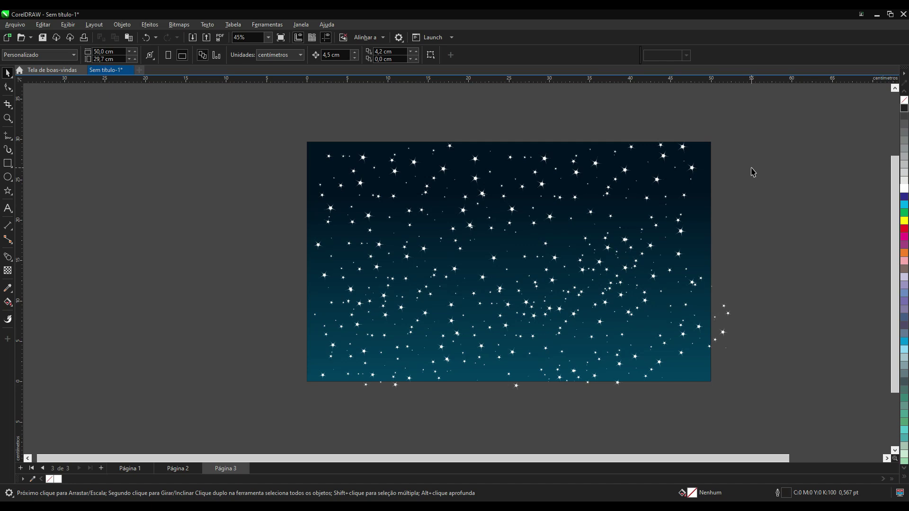
scroll(753, 172, "up", 1)
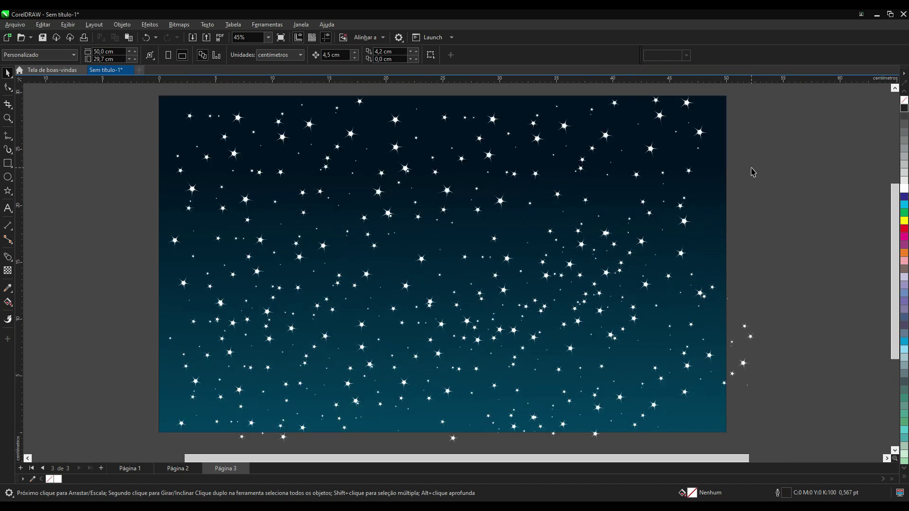